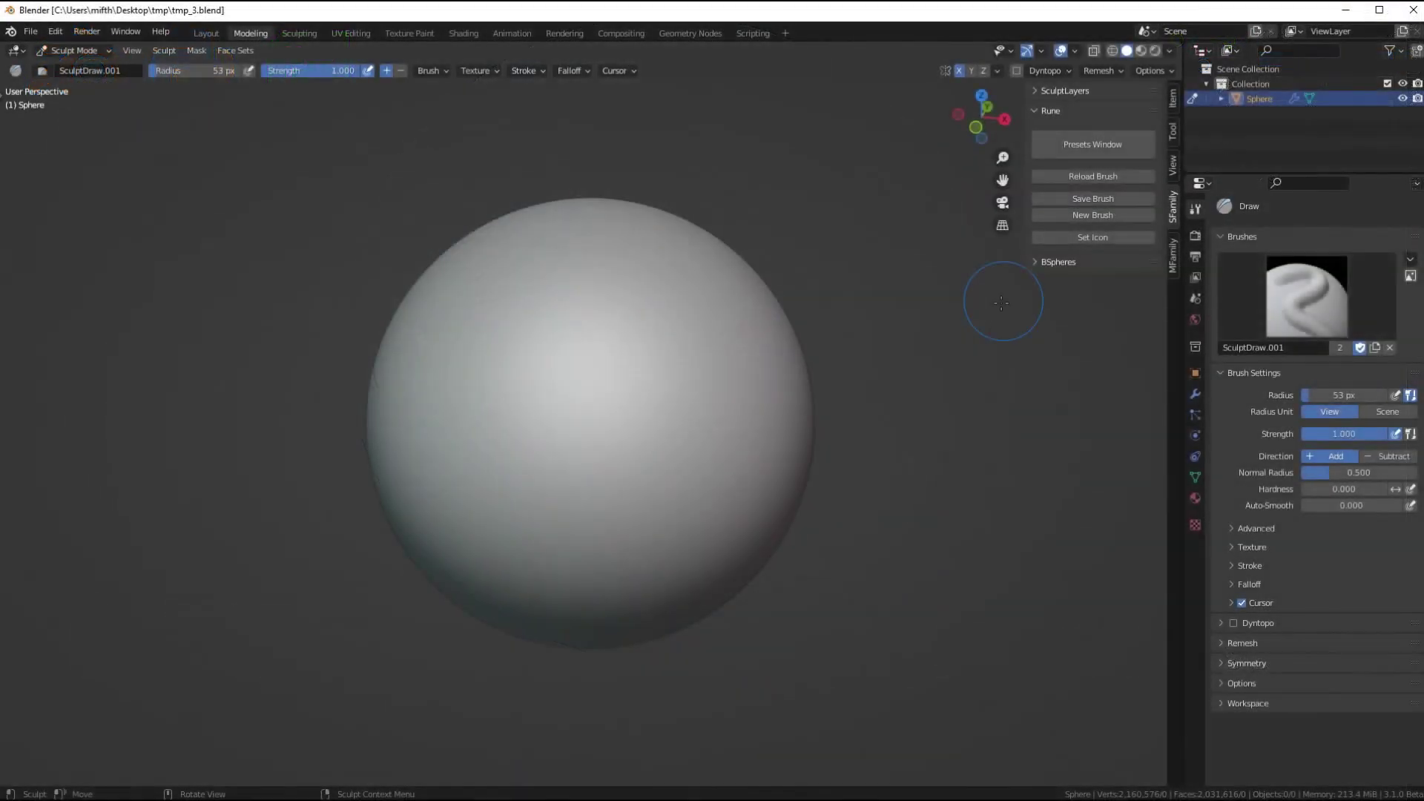
Show the Rune brush presets window, narrow it slightly and place it just below the sphere.
click(1085, 158)
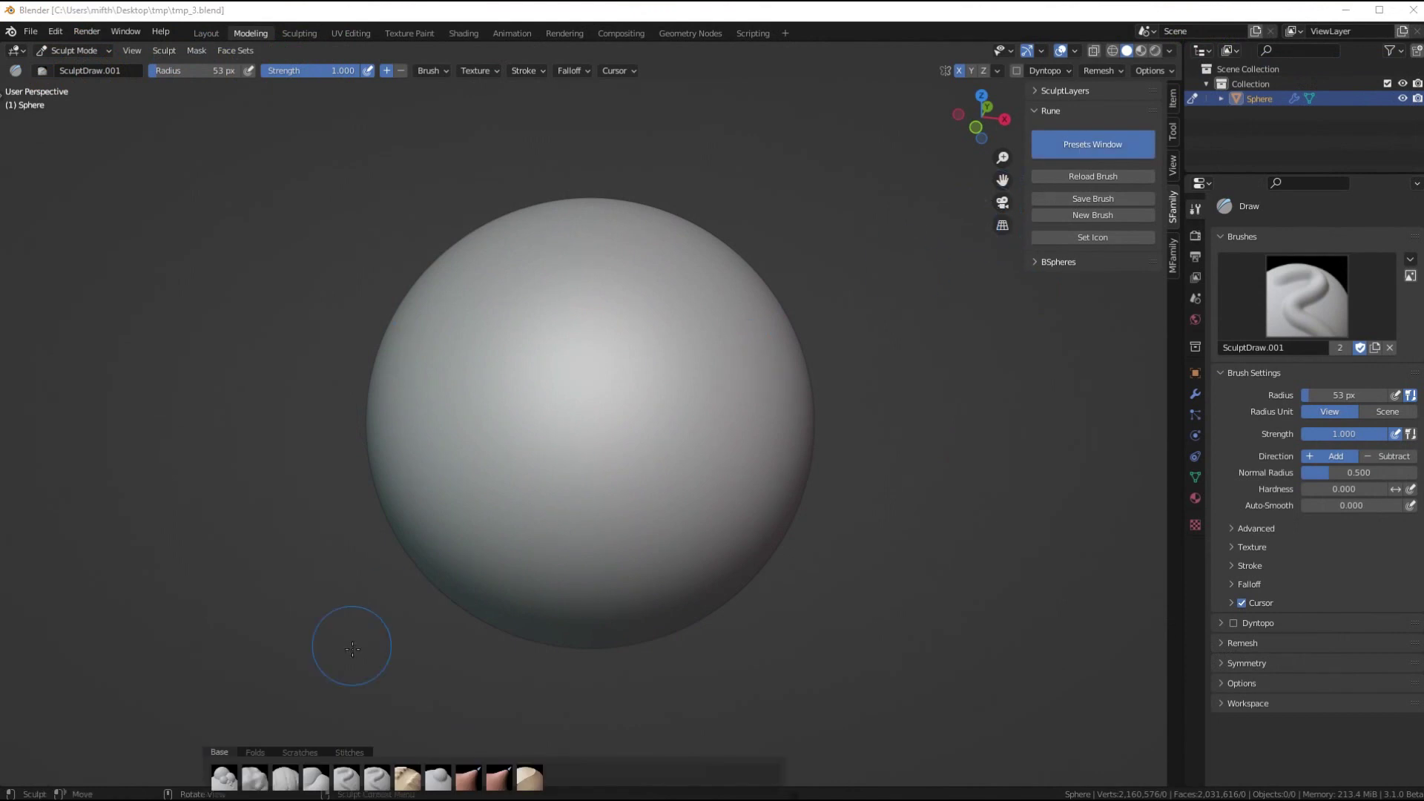
mouse_move(558, 759)
mouse_down()
mouse_move(630, 694)
mouse_move(646, 647)
mouse_up()
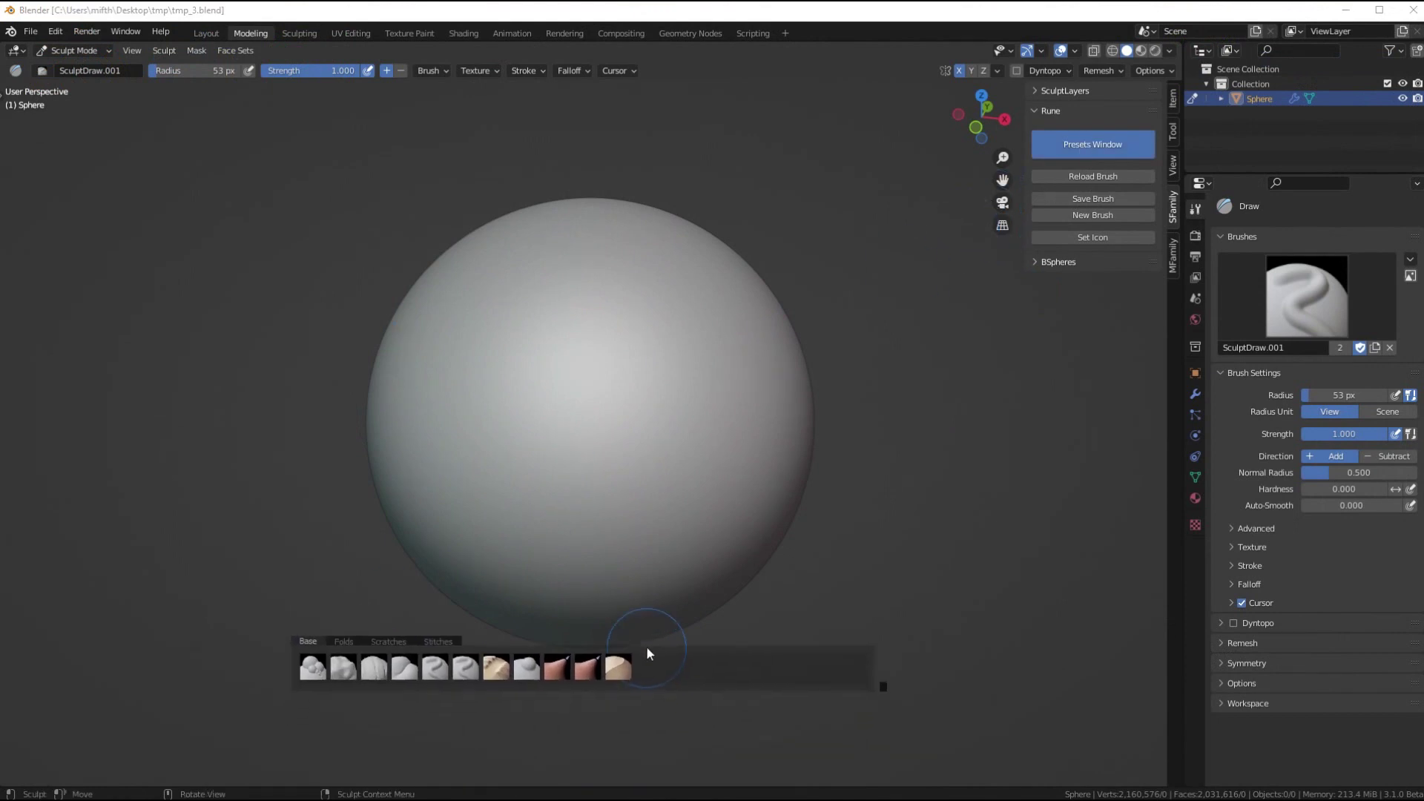
mouse_move(882, 689)
mouse_down()
mouse_move(820, 737)
mouse_move(979, 733)
mouse_move(565, 676)
mouse_move(446, 730)
mouse_move(406, 770)
mouse_move(339, 760)
mouse_move(492, 712)
mouse_move(845, 687)
mouse_up()
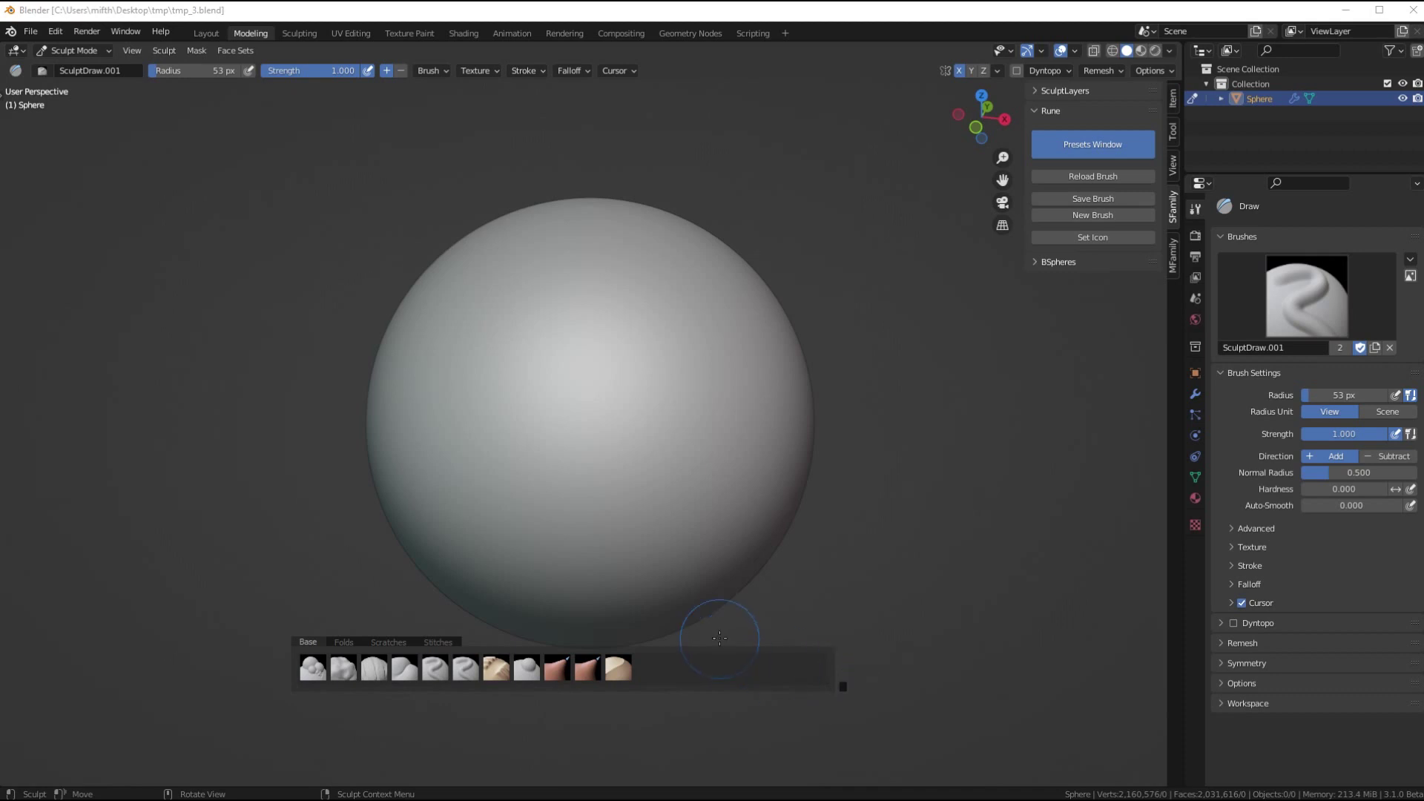
mouse_move(710, 656)
mouse_down()
mouse_move(771, 652)
mouse_move(777, 744)
mouse_up()
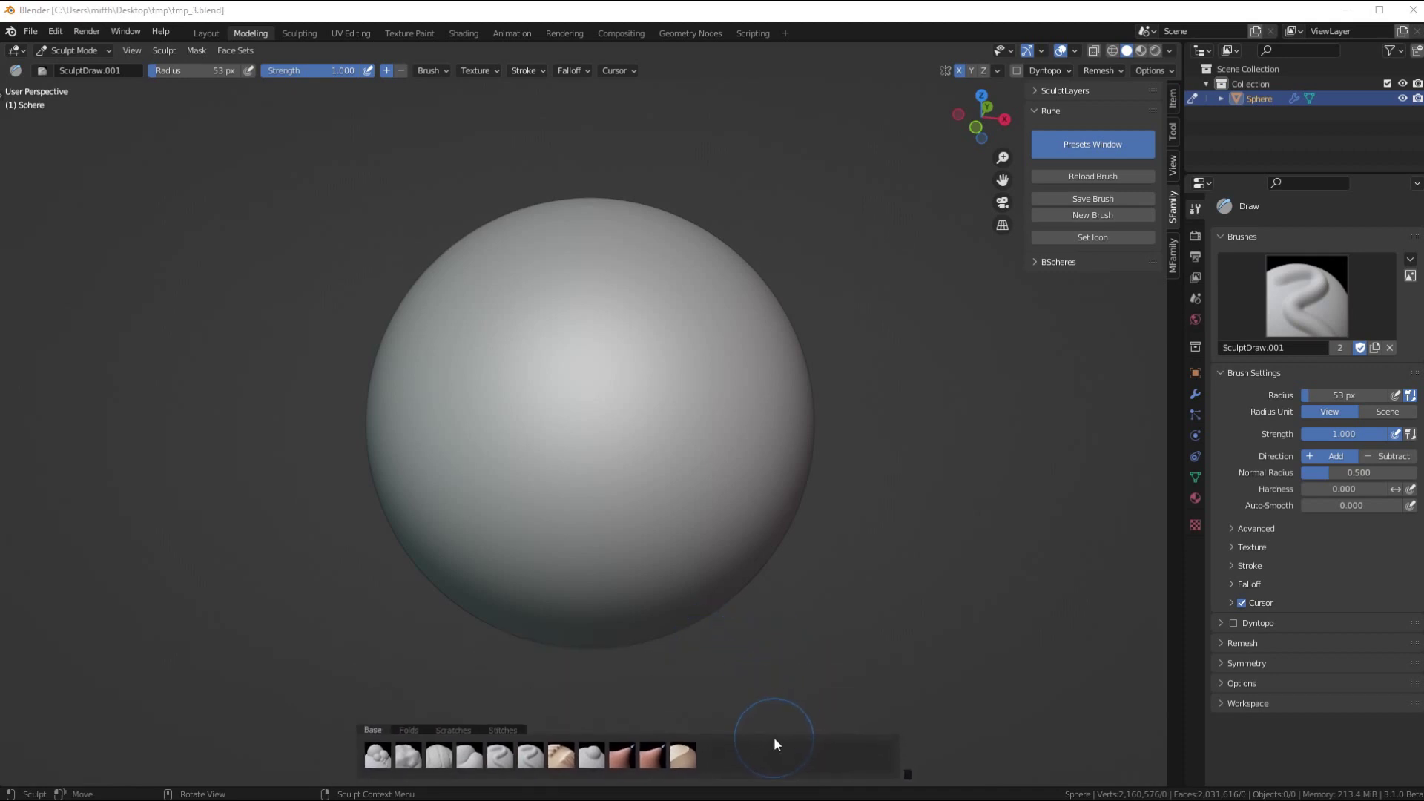
Sculpt two mirrored eye-like bumps with the Blob preset and build up the areas beneath them with the Clay preset.
click(376, 756)
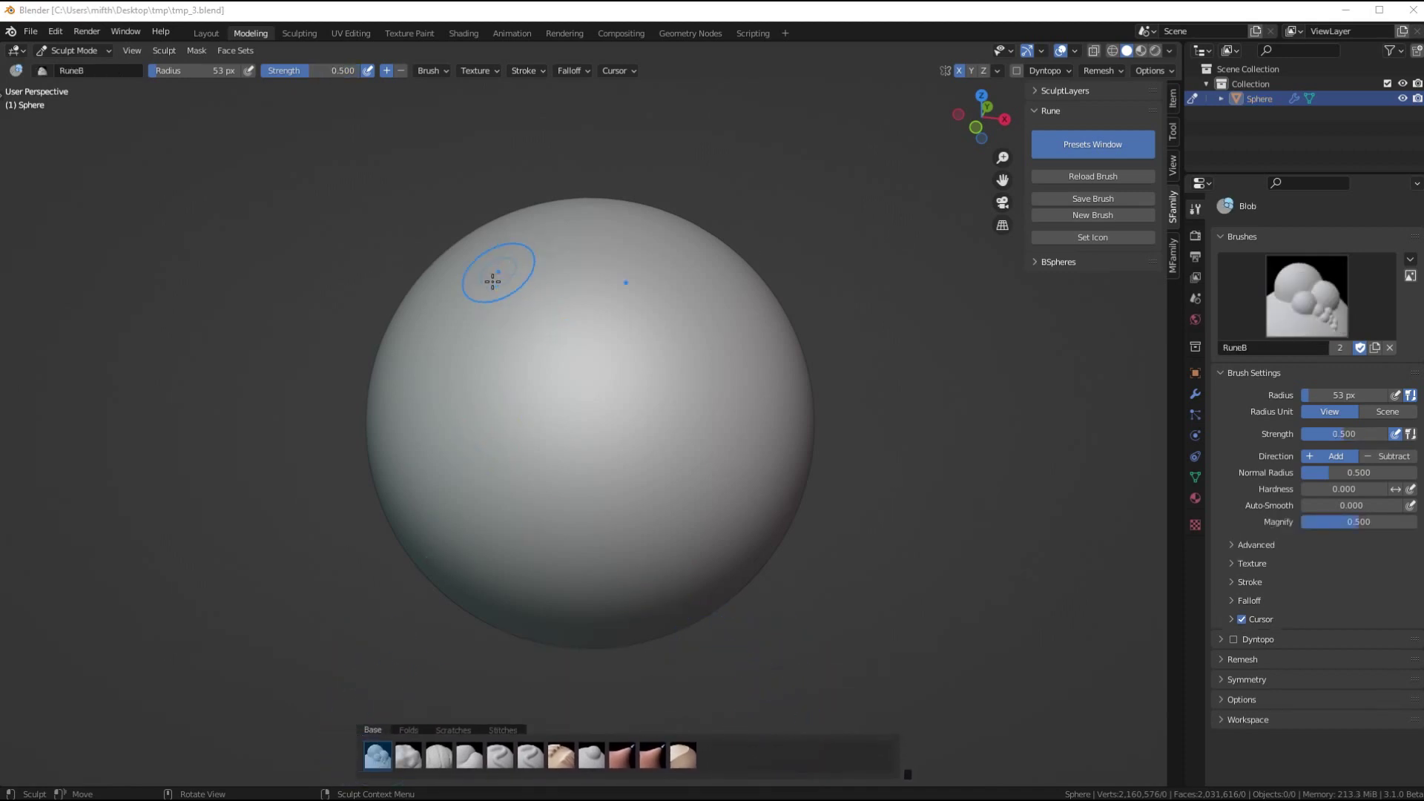
mouse_move(493, 270)
mouse_down()
mouse_move(457, 301)
mouse_move(467, 372)
mouse_move(434, 364)
mouse_move(426, 413)
mouse_move(464, 384)
mouse_move(422, 483)
mouse_up()
click(407, 756)
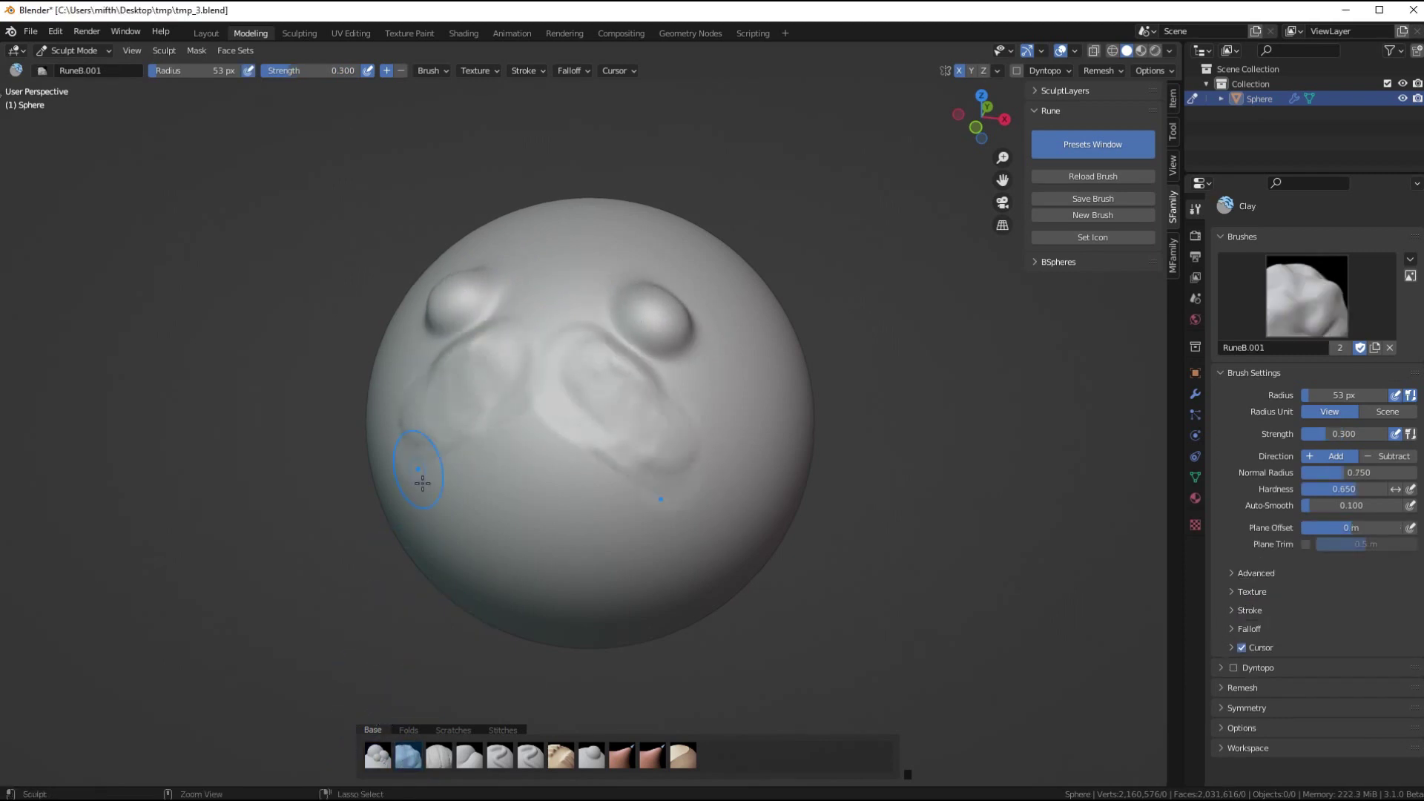
Roughen mirrored patches below the bumps with the Clay Strips preset and carve creases beneath them with the Crease preset.
click(439, 756)
mouse_move(460, 381)
mouse_down()
mouse_move(470, 403)
mouse_move(450, 494)
mouse_move(467, 393)
mouse_up()
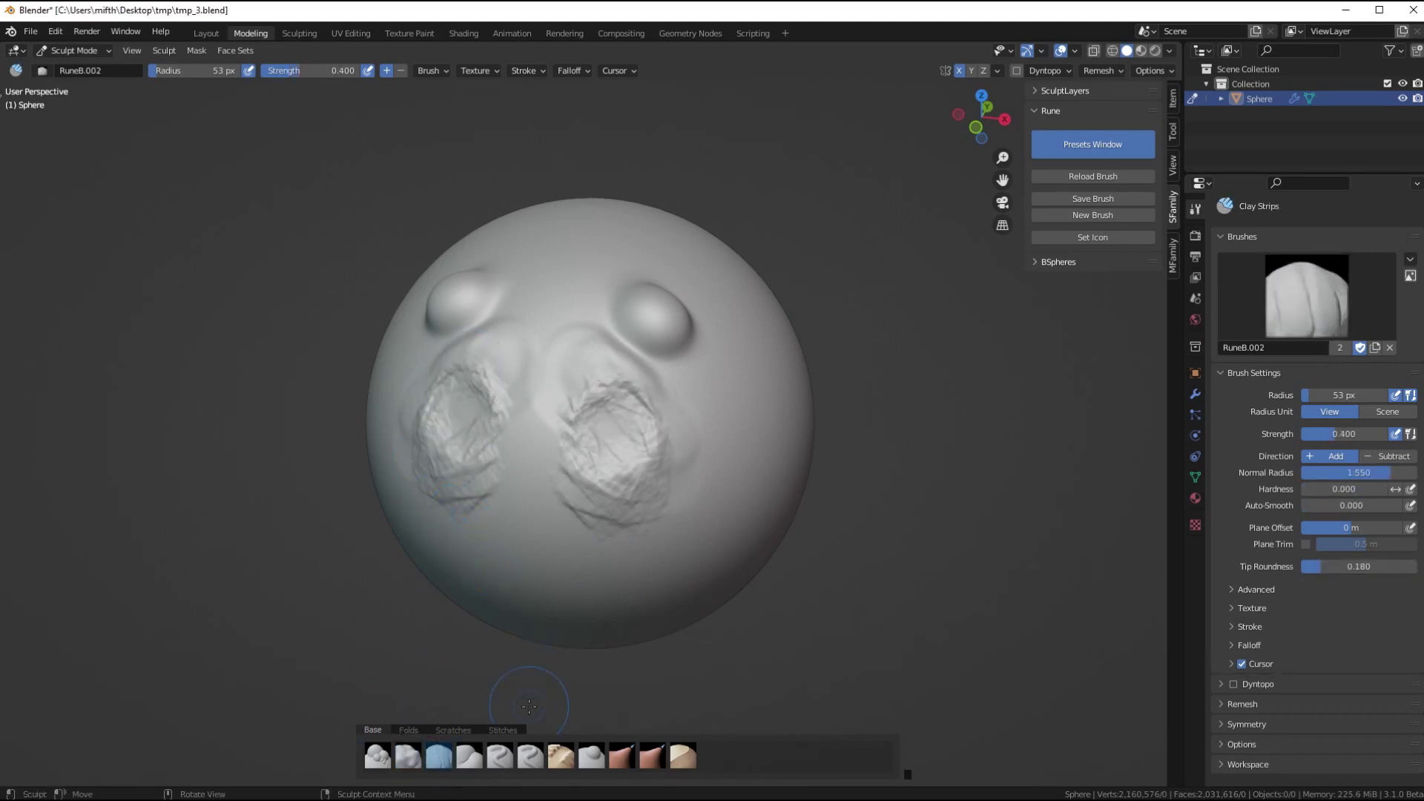
click(465, 753)
mouse_move(525, 474)
mouse_down()
mouse_move(454, 557)
mouse_move(477, 563)
mouse_move(438, 582)
mouse_up()
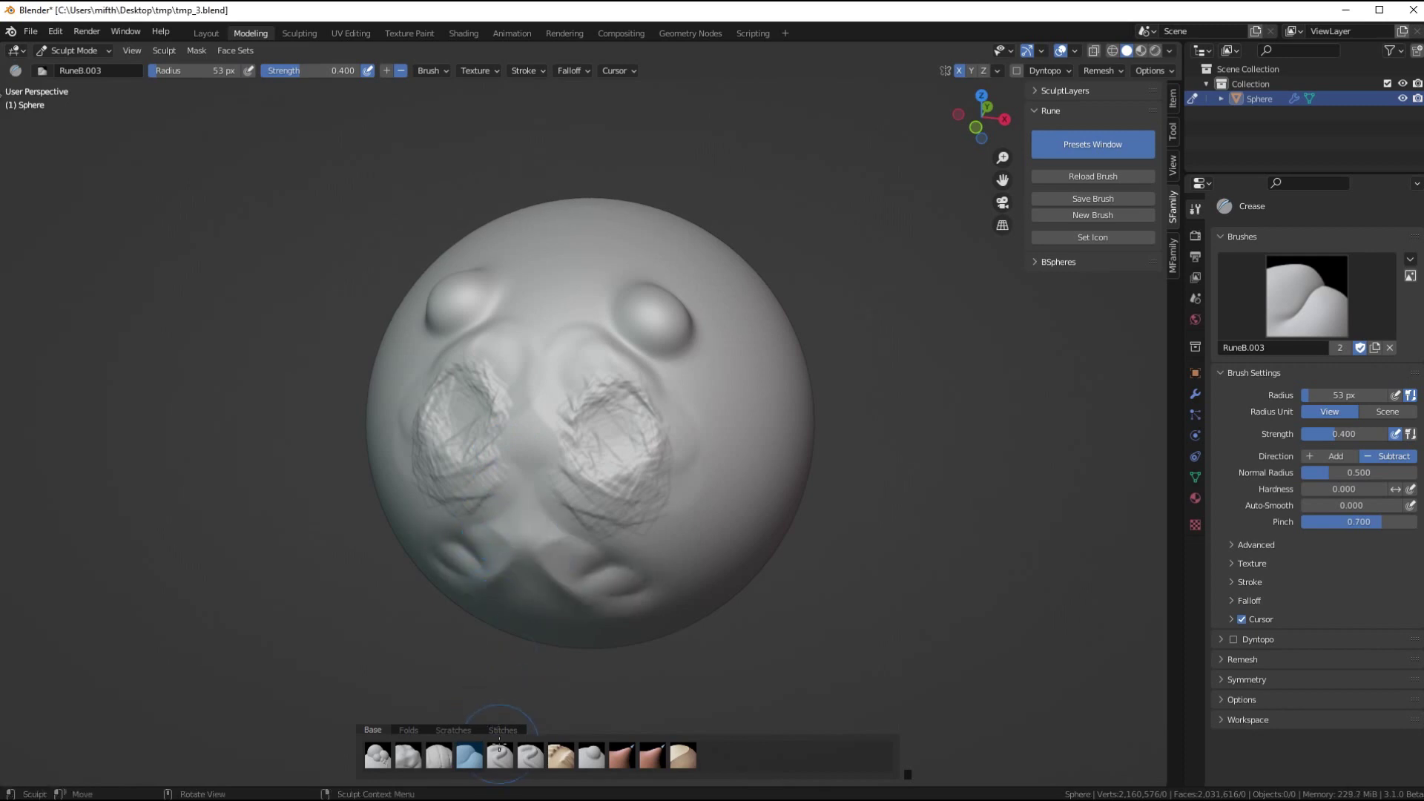
Sculpt mirrored sharp ridges above and between the eye-like bumps with the Draw Sharp preset.
click(500, 756)
drag(524, 289, 524, 254)
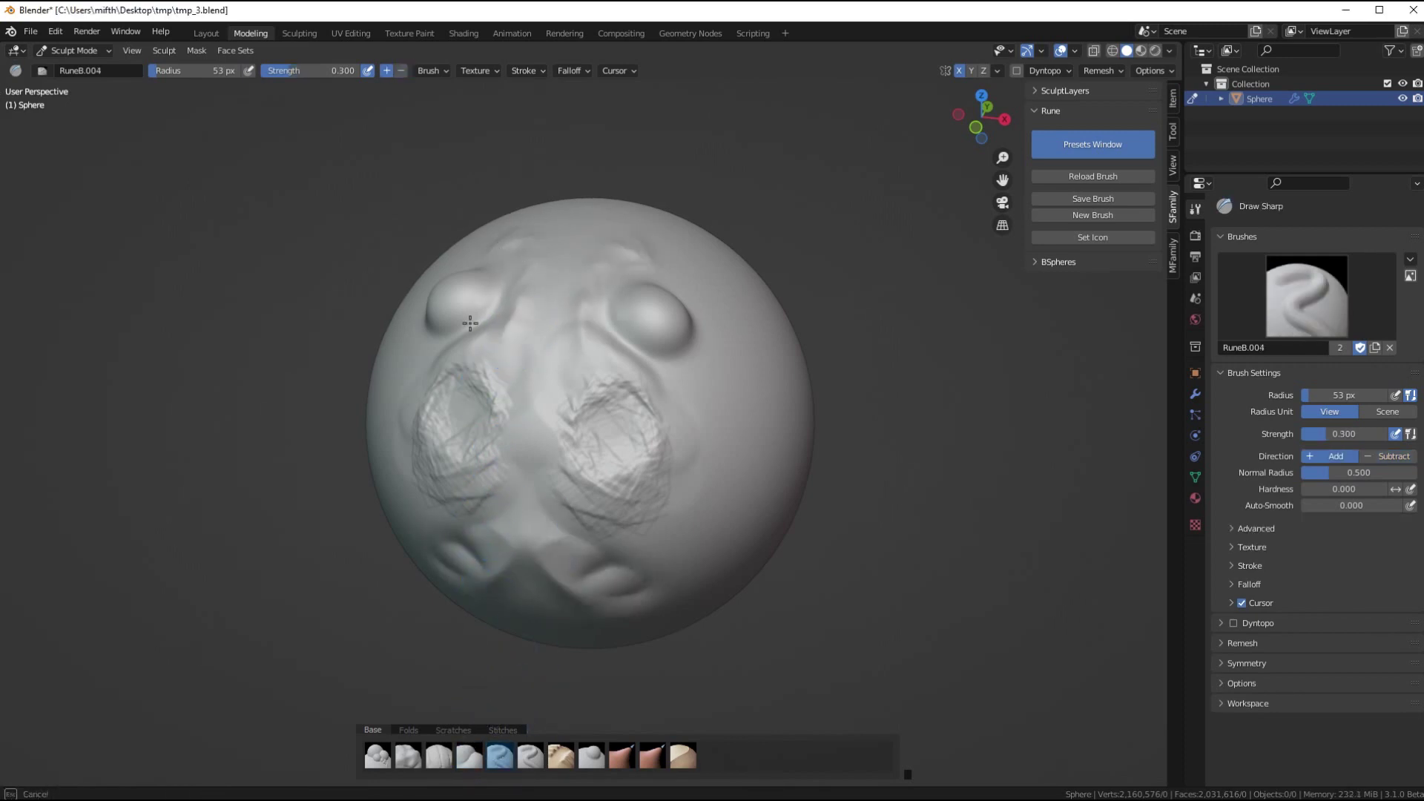
drag(470, 323, 446, 353)
mouse_move(537, 244)
mouse_down()
mouse_move(516, 341)
mouse_move(543, 308)
mouse_move(522, 346)
mouse_up()
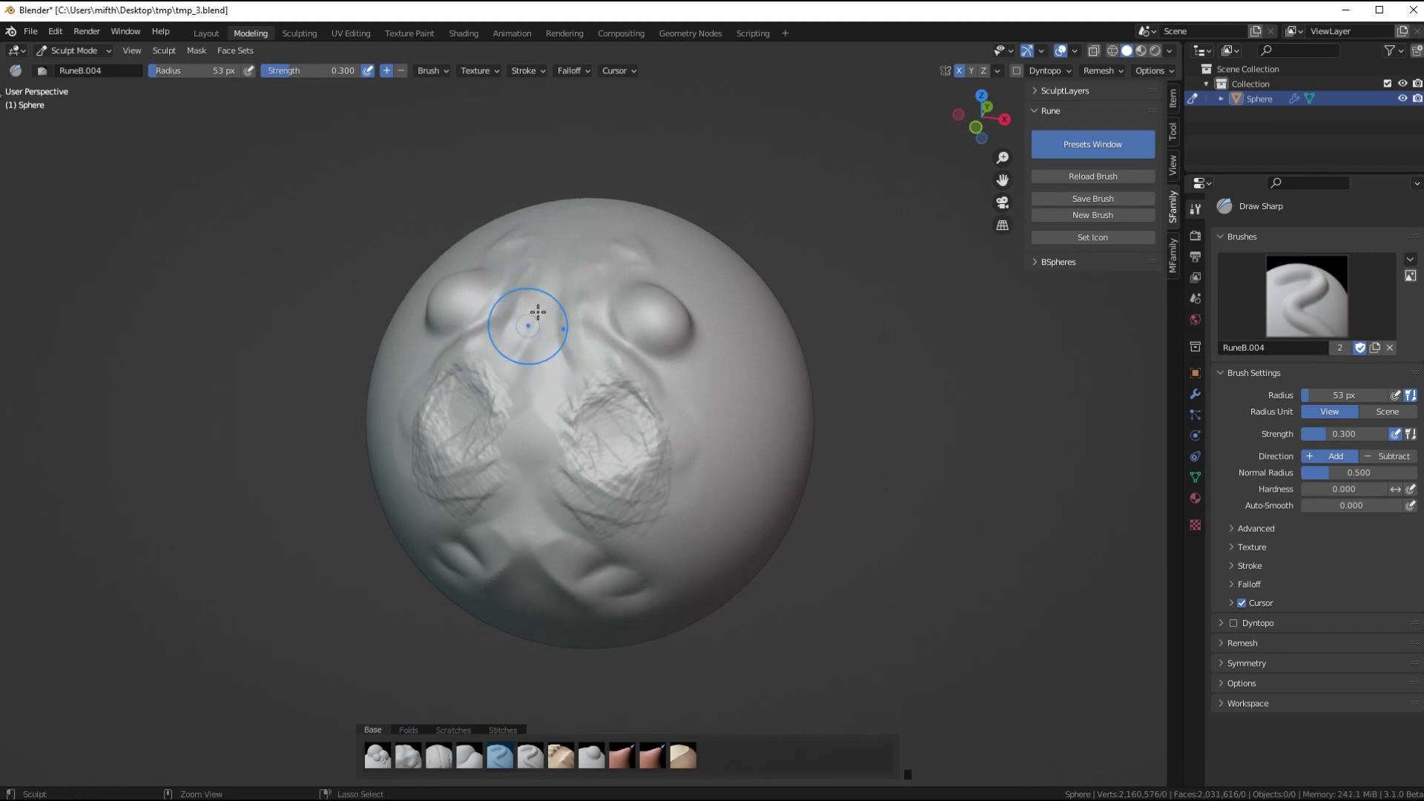
Add raised forms around the bumps and on the side of the face with the Draw preset.
click(529, 754)
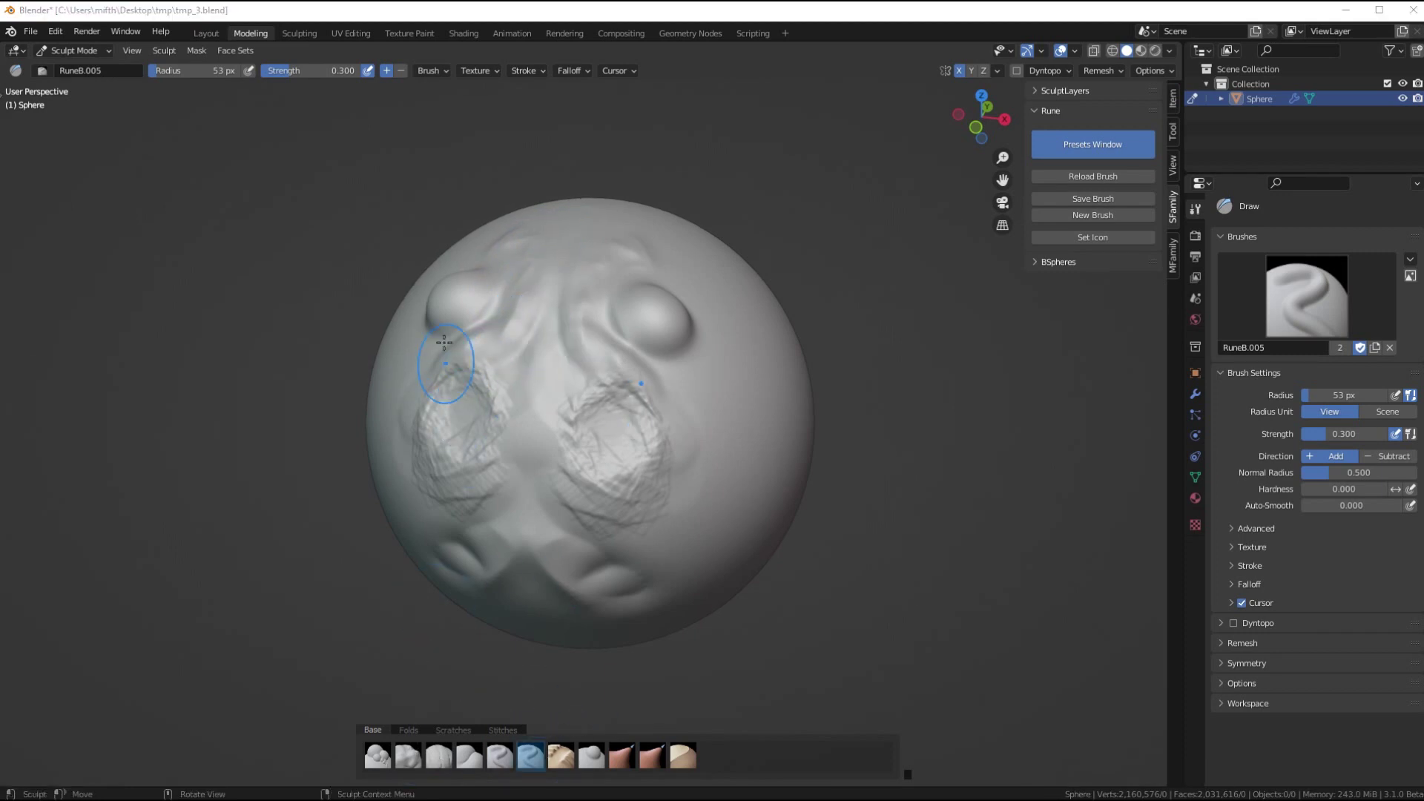
middle_drag(444, 319, 519, 416)
mouse_move(519, 416)
mouse_down()
mouse_move(584, 434)
mouse_move(538, 445)
mouse_up()
drag(603, 361, 557, 448)
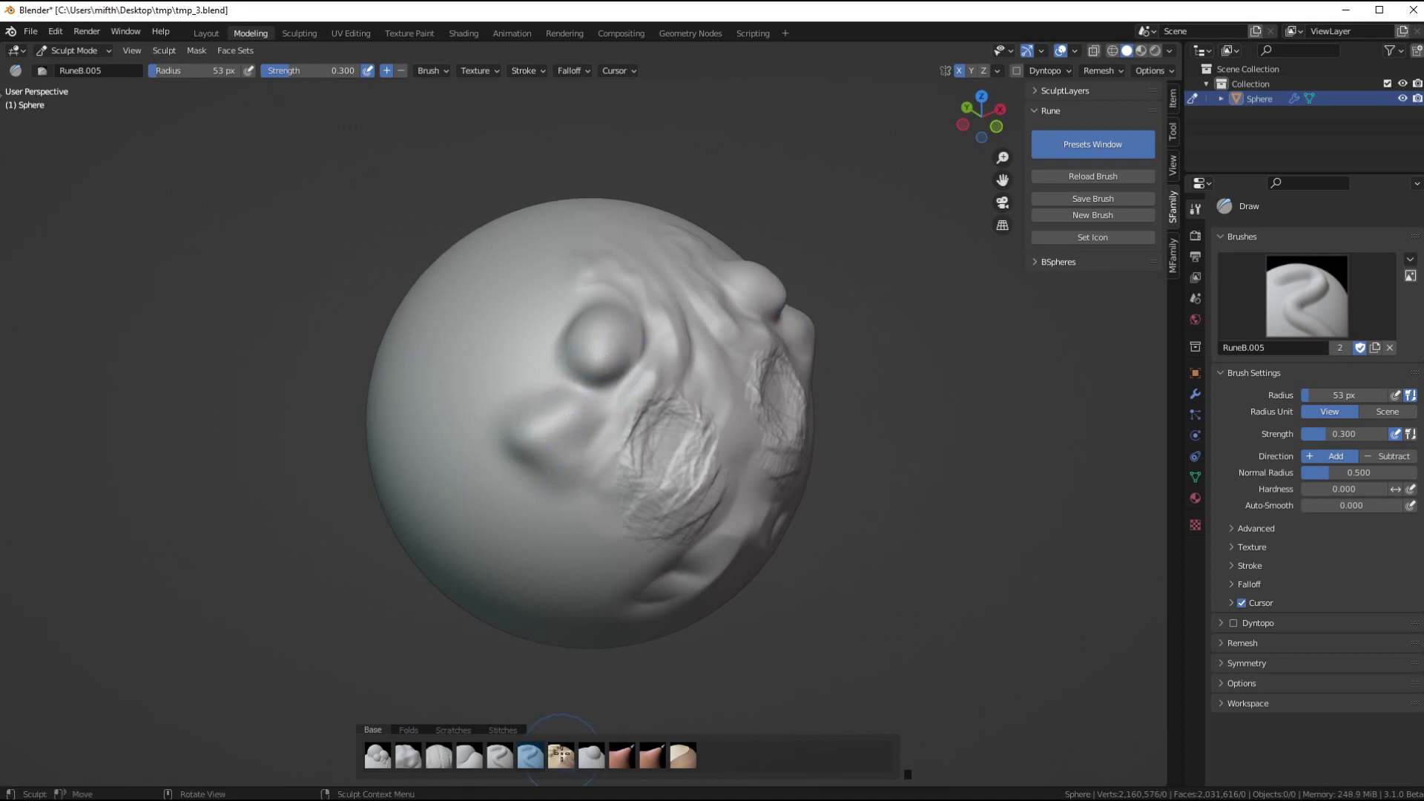
Flatten the raised bumps and smooth down the rough patches on the face with the Scrape preset.
click(561, 755)
middle_drag(461, 482, 546, 388)
mouse_move(547, 388)
mouse_down()
mouse_move(539, 370)
mouse_move(519, 391)
mouse_move(606, 289)
mouse_move(635, 413)
mouse_move(591, 478)
mouse_move(658, 350)
mouse_move(645, 327)
mouse_move(681, 346)
mouse_move(672, 281)
mouse_move(571, 386)
mouse_up()
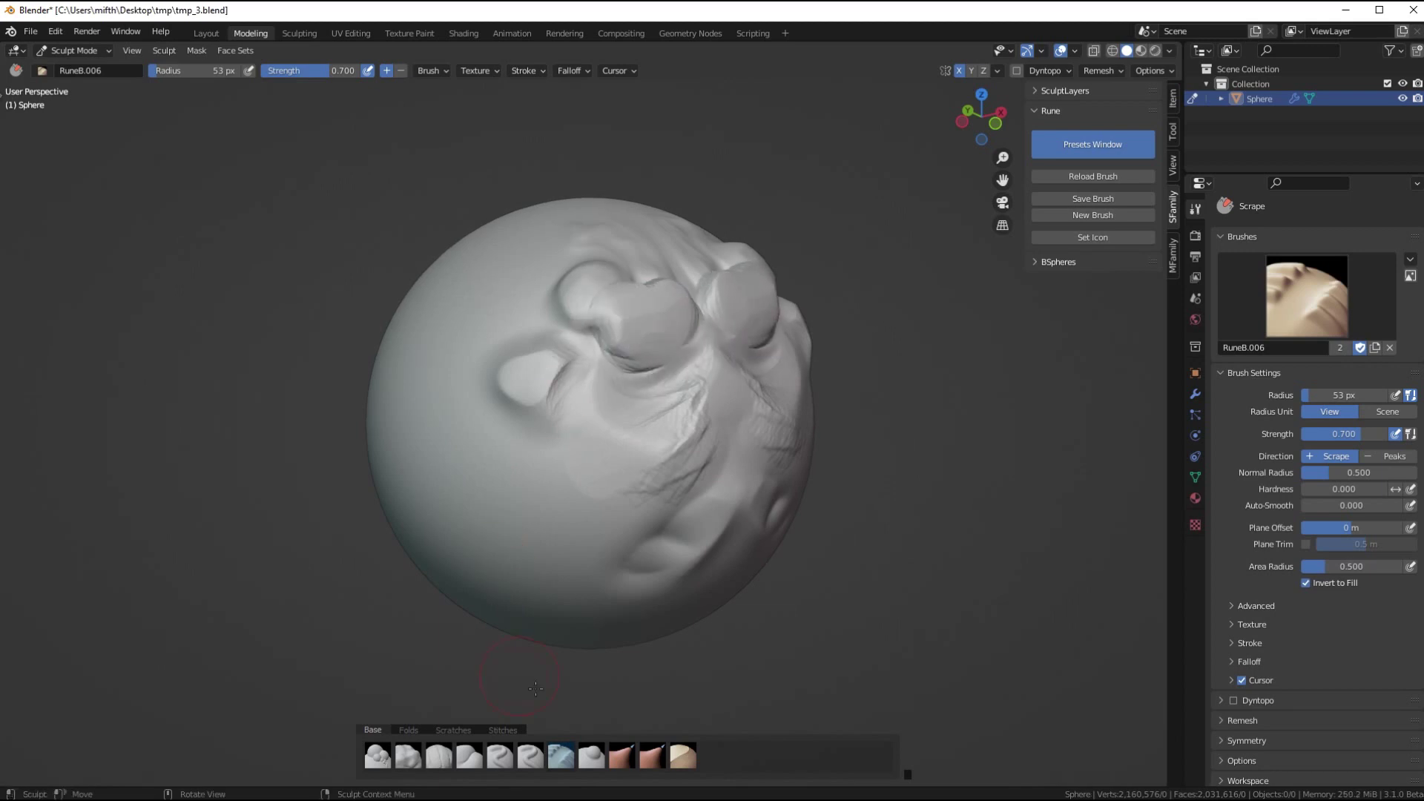
Pull a spike out of the sphere's side with the preset before Grab, and another above it with the Grab preset.
click(621, 755)
mouse_move(533, 483)
mouse_down()
mouse_move(397, 423)
mouse_move(330, 438)
mouse_up()
click(651, 755)
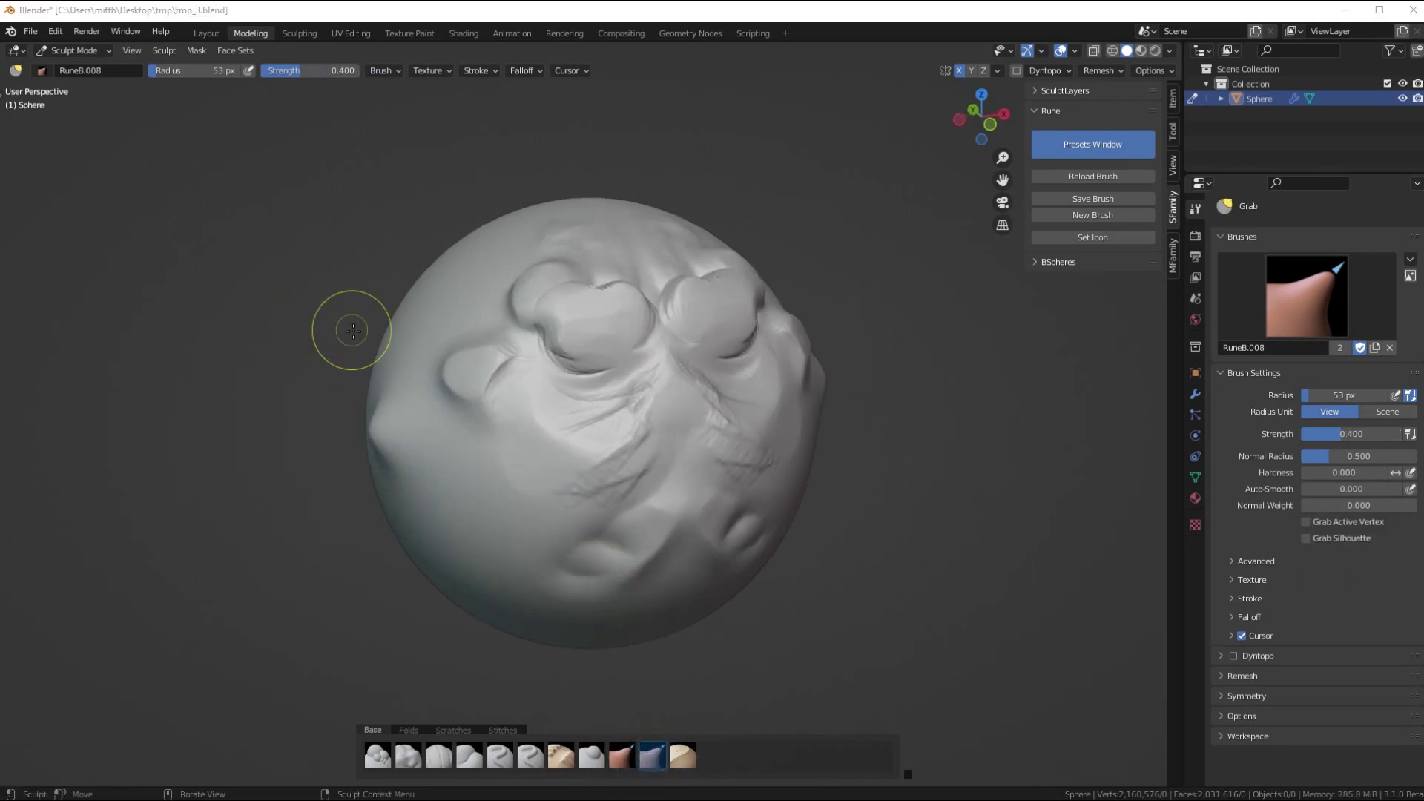
mouse_move(397, 334)
mouse_down()
mouse_move(349, 318)
mouse_move(370, 317)
mouse_move(378, 337)
mouse_up()
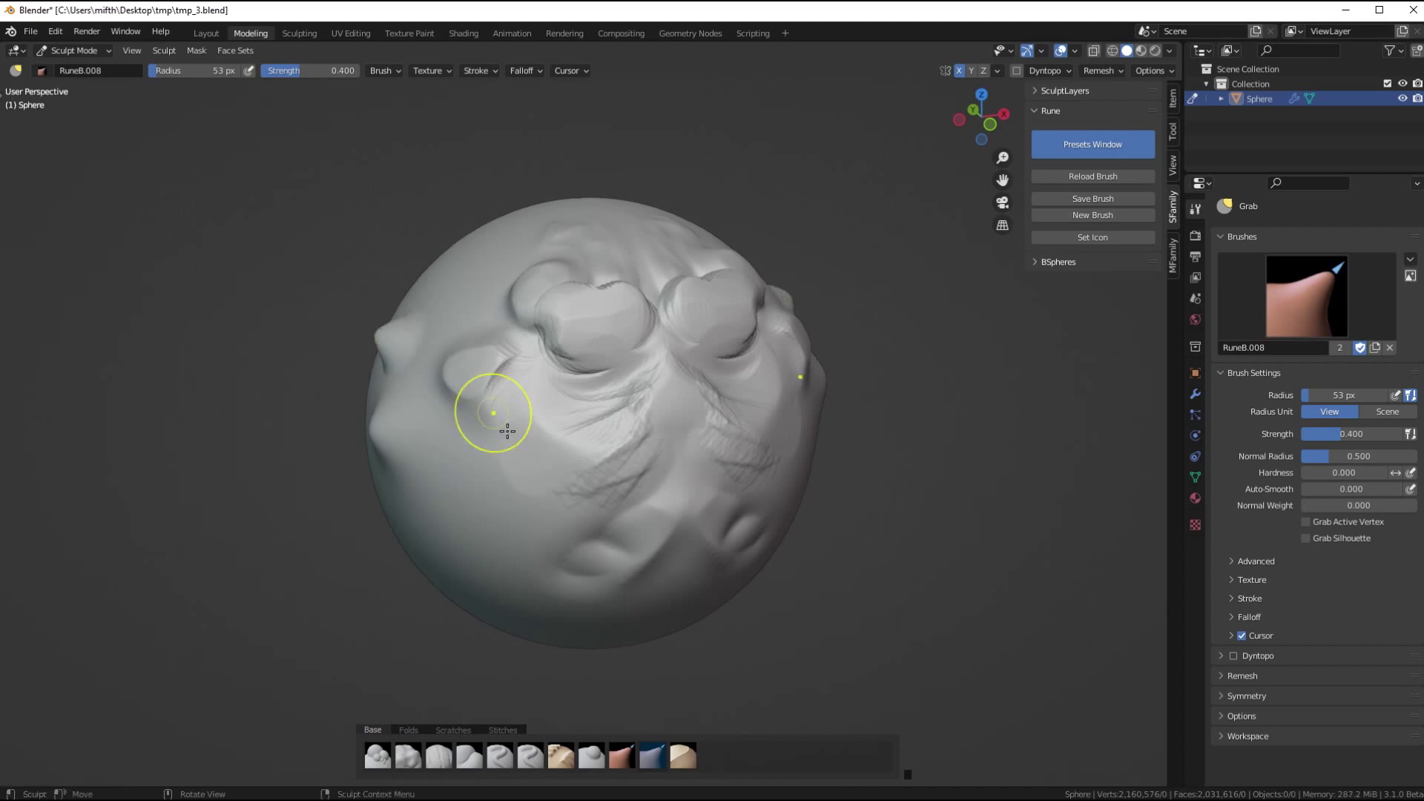
Pinch the surface details with the Pinch preset, working around to the side of the sphere.
click(675, 753)
mouse_move(483, 375)
mouse_down()
mouse_move(583, 376)
mouse_move(618, 398)
mouse_up()
mouse_move(604, 484)
mouse_down()
mouse_move(597, 519)
mouse_move(620, 582)
mouse_up()
middle_drag(490, 457, 646, 445)
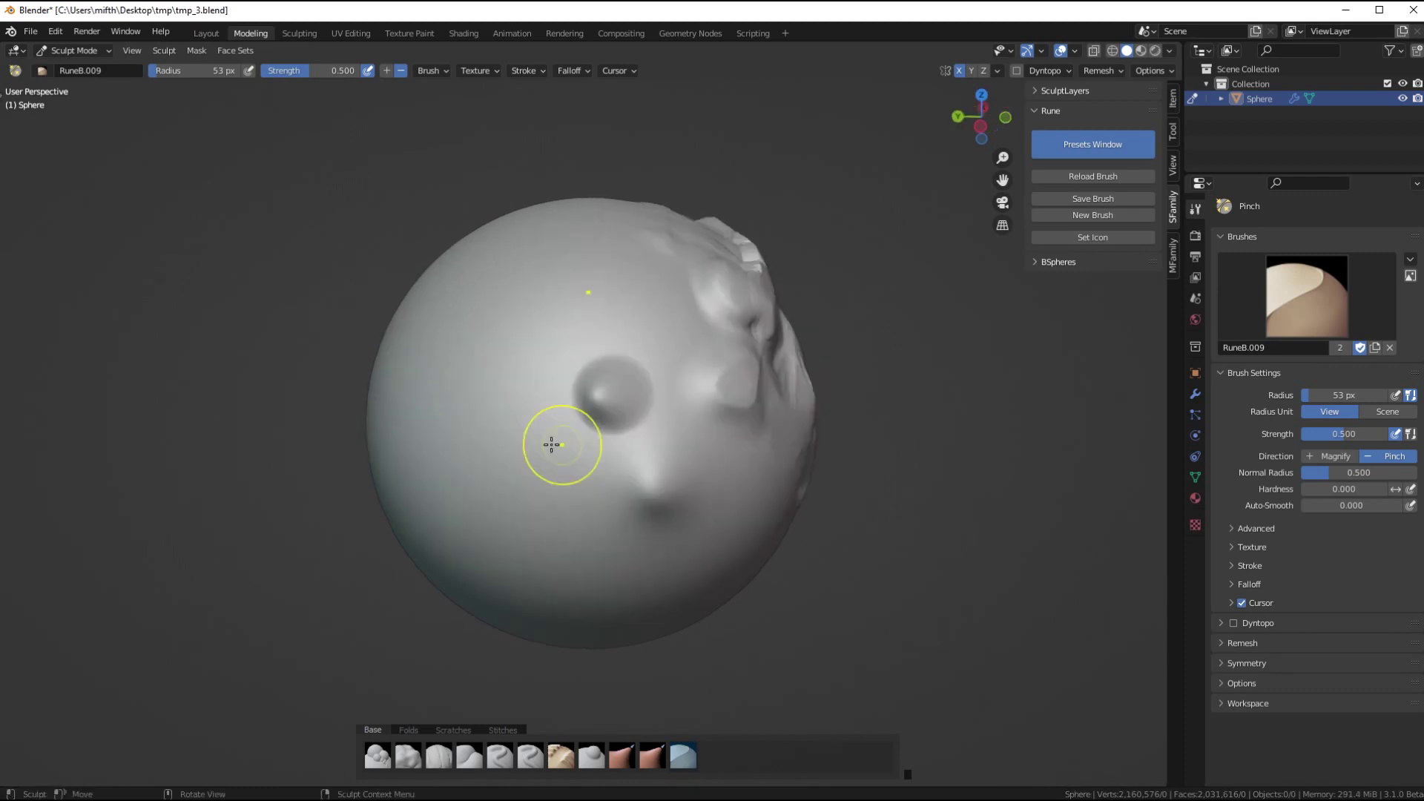
middle_drag(550, 445, 642, 416)
Sculpt a long S-shaped fold down the back of the sphere with the preset from the Folds category.
click(408, 730)
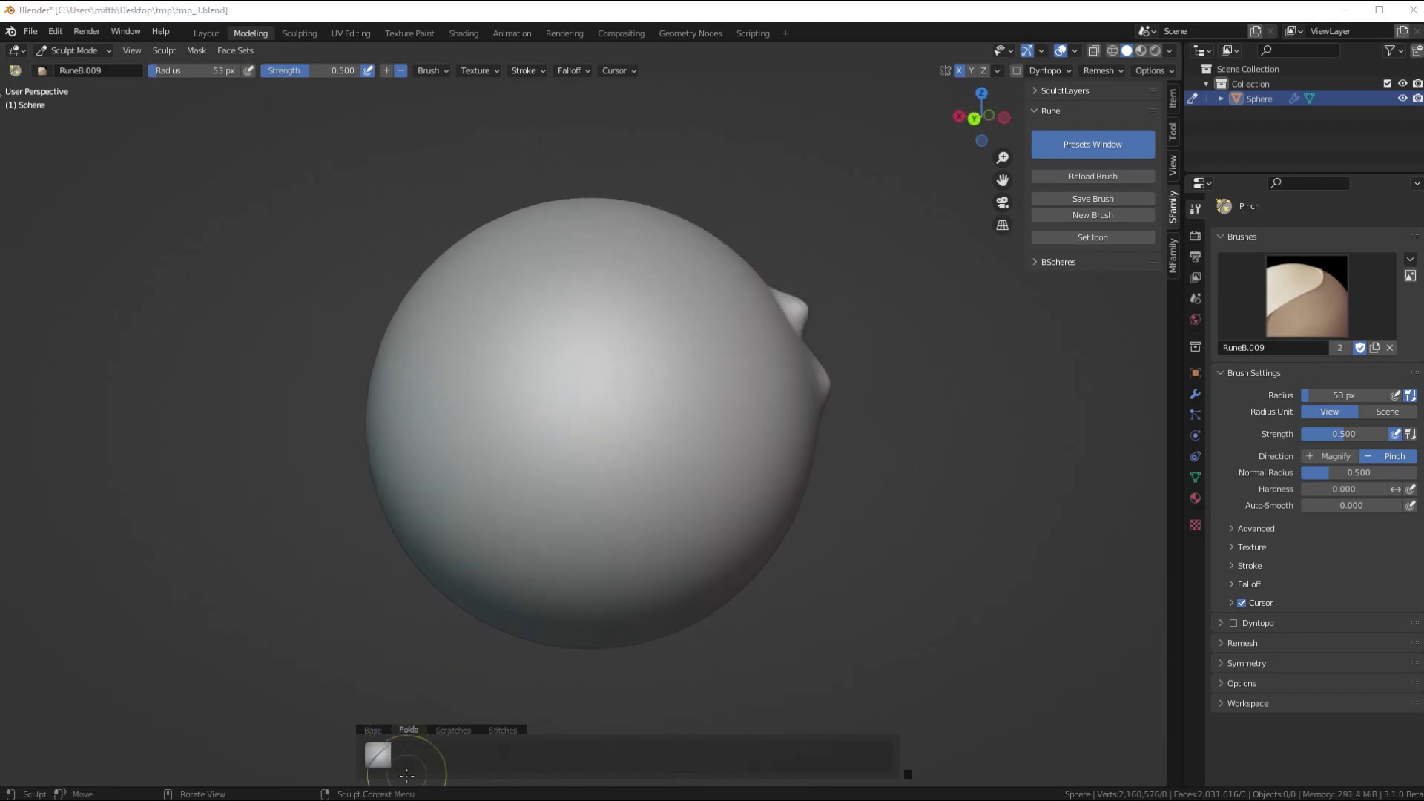
click(377, 755)
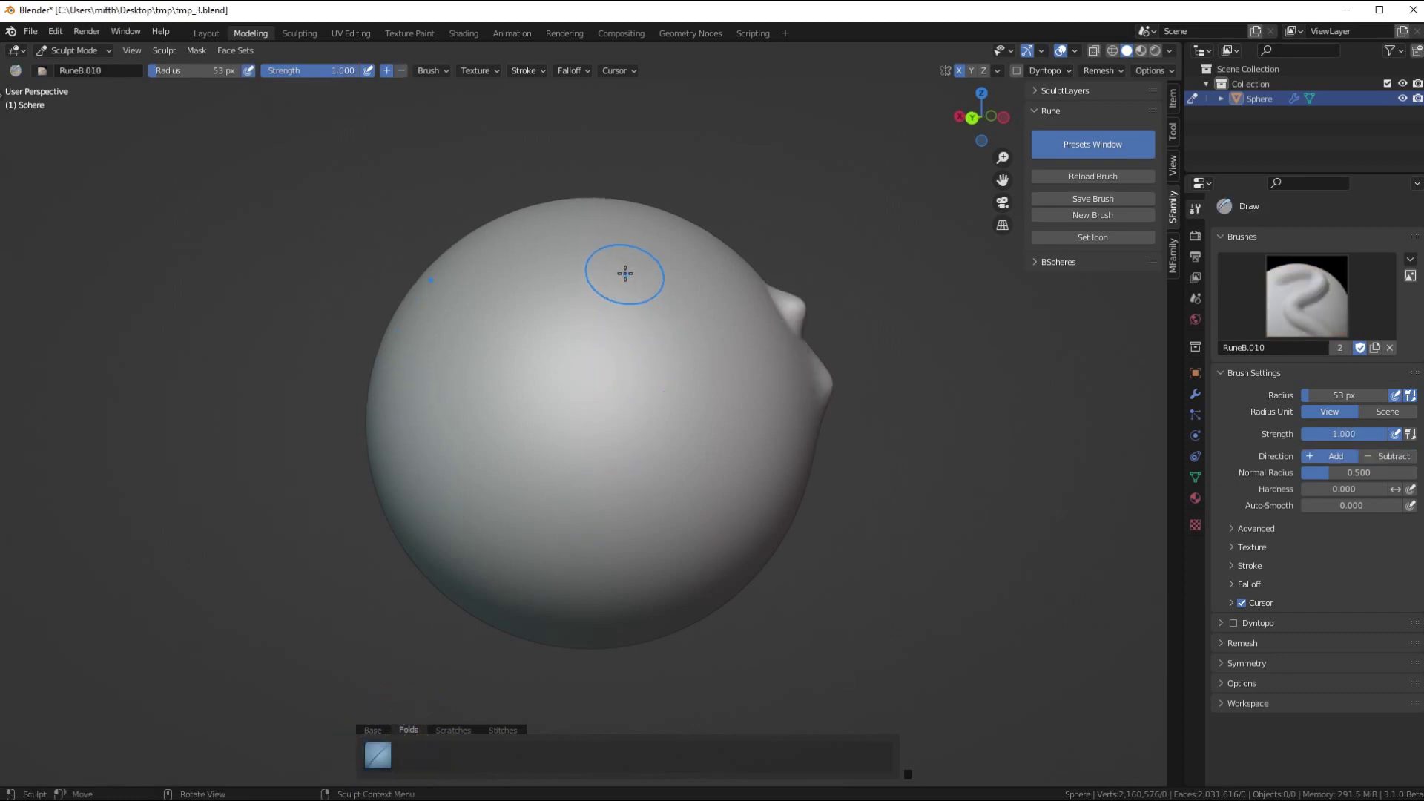
mouse_move(626, 274)
mouse_down()
mouse_move(691, 320)
mouse_move(625, 526)
mouse_up()
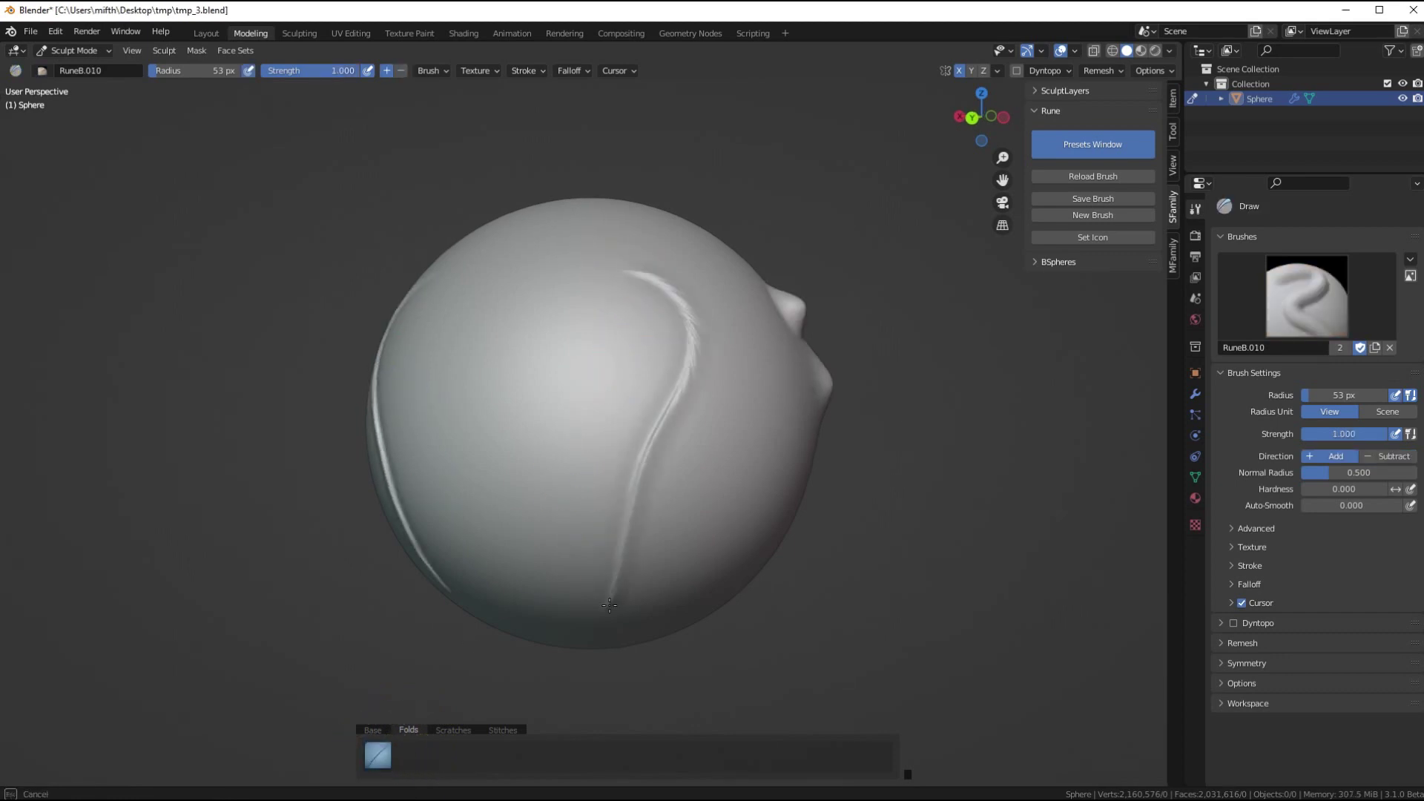
mouse_move(582, 541)
middle_down()
mouse_move(581, 343)
mouse_move(566, 381)
middle_up()
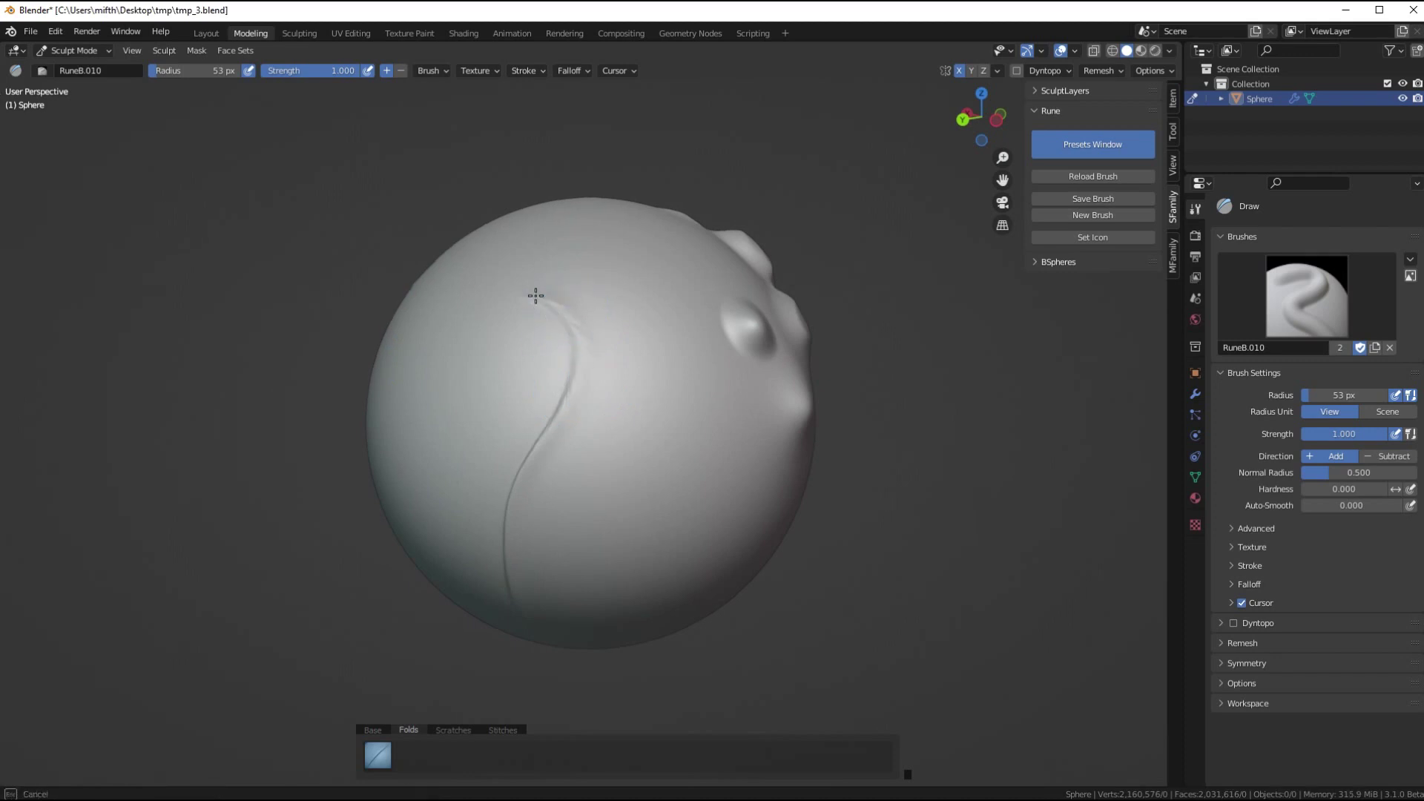
mouse_move(535, 295)
middle_down()
mouse_move(591, 363)
mouse_move(553, 458)
middle_up()
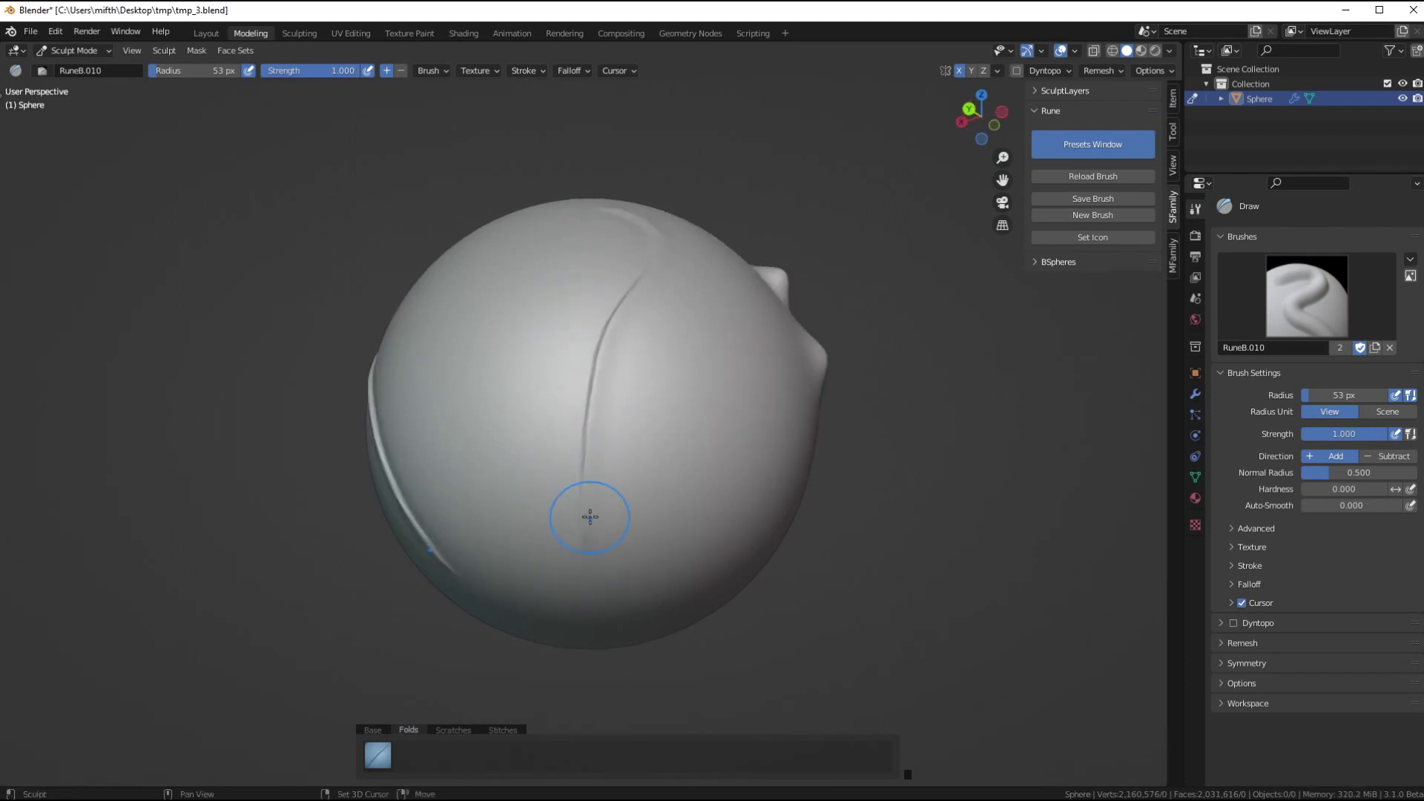
middle_drag(601, 543, 582, 579)
Sculpt a second fold beside the first one, following the same curve.
mouse_move(599, 265)
mouse_down()
mouse_move(646, 330)
mouse_move(590, 479)
mouse_up()
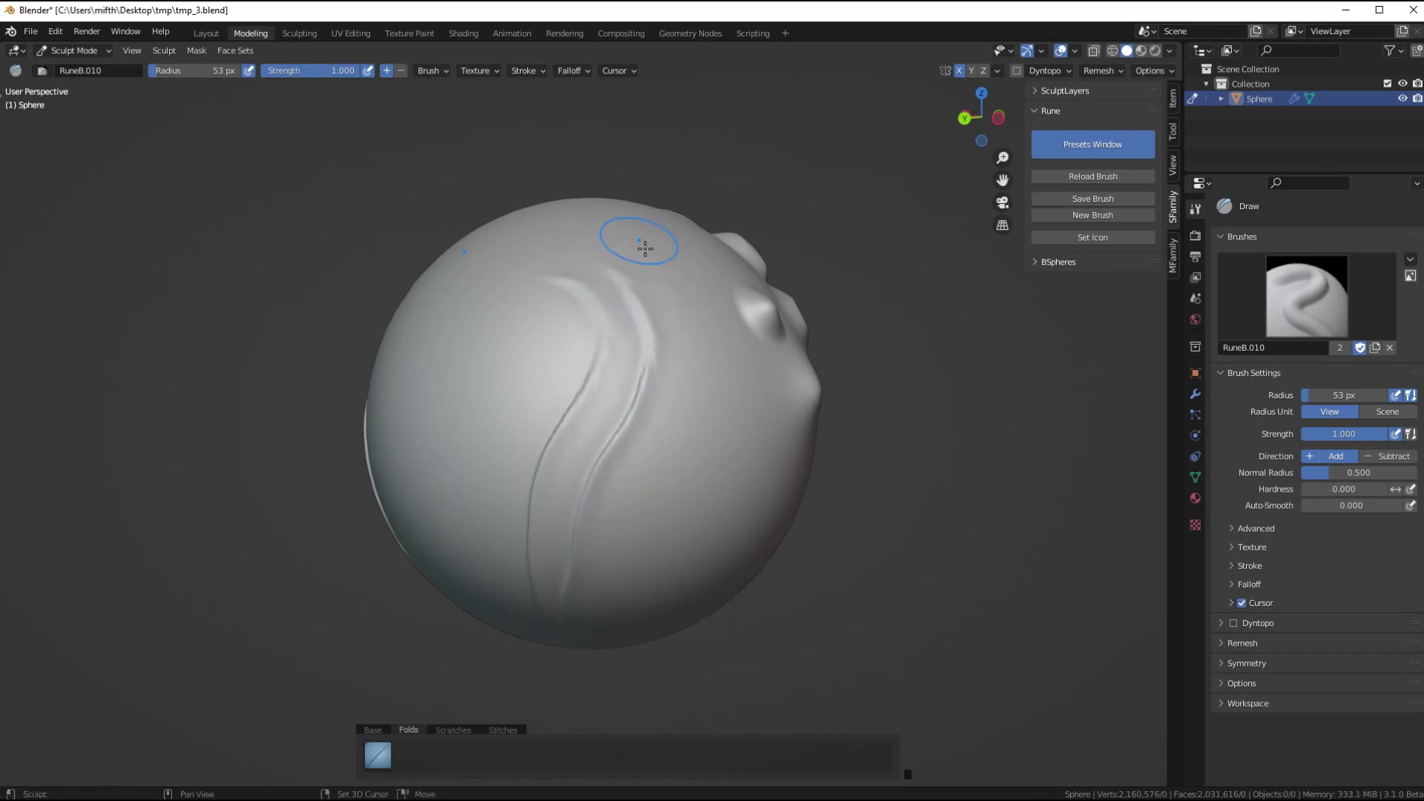
middle_drag(644, 249, 600, 423)
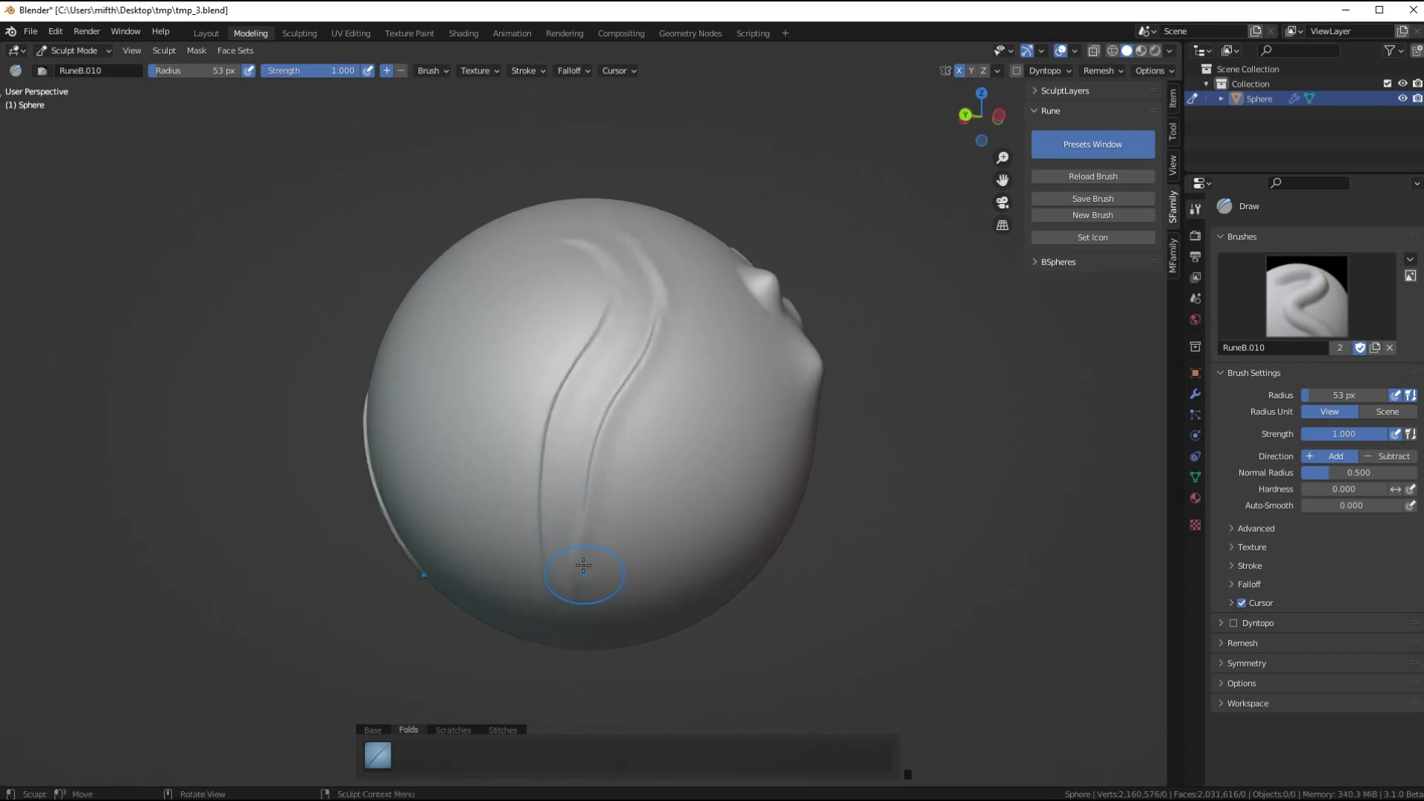
mouse_move(584, 566)
middle_down()
mouse_move(620, 582)
mouse_move(598, 546)
mouse_move(580, 547)
middle_up()
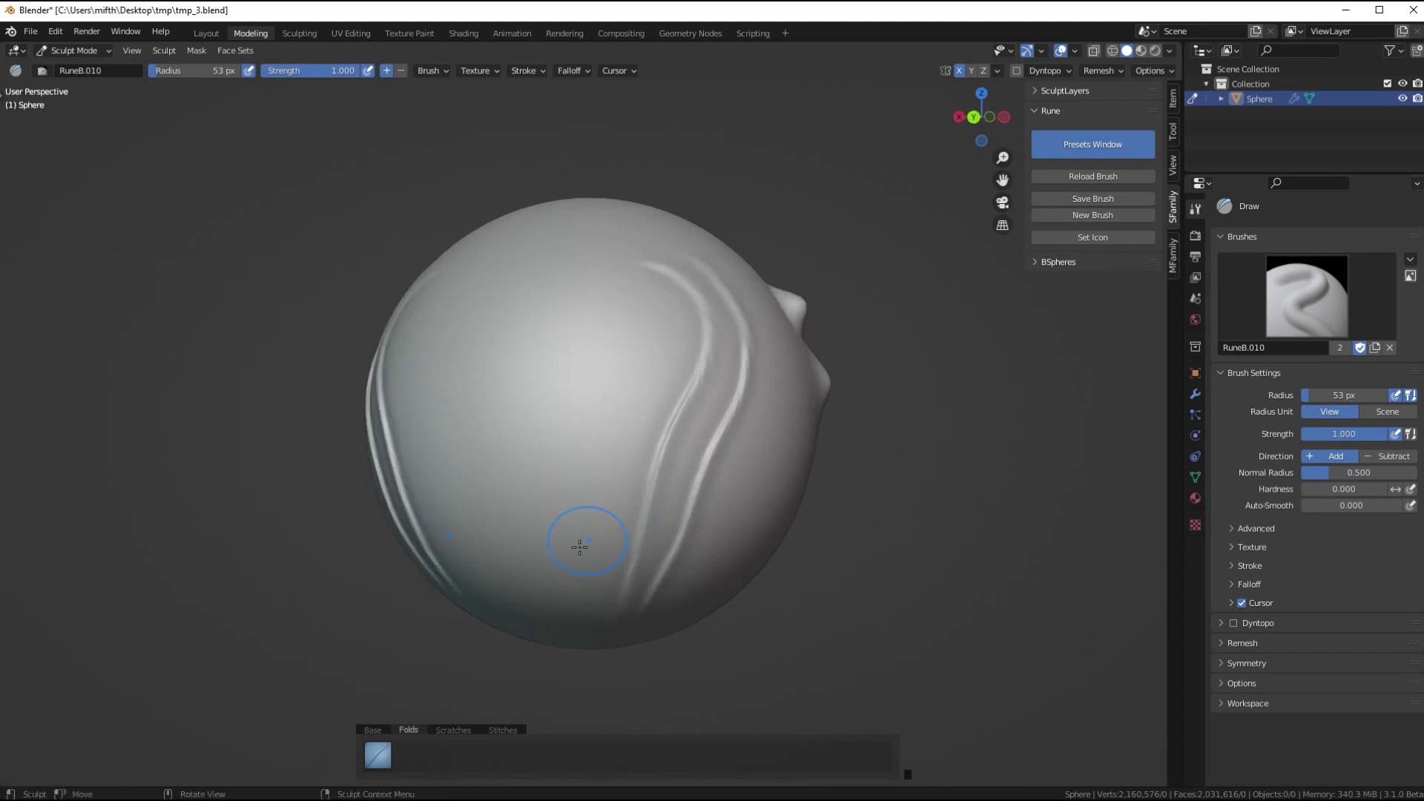
Choose the third Scratches preset, switch its radius unit to Scene and reduce the radius to 0.05 m.
click(445, 729)
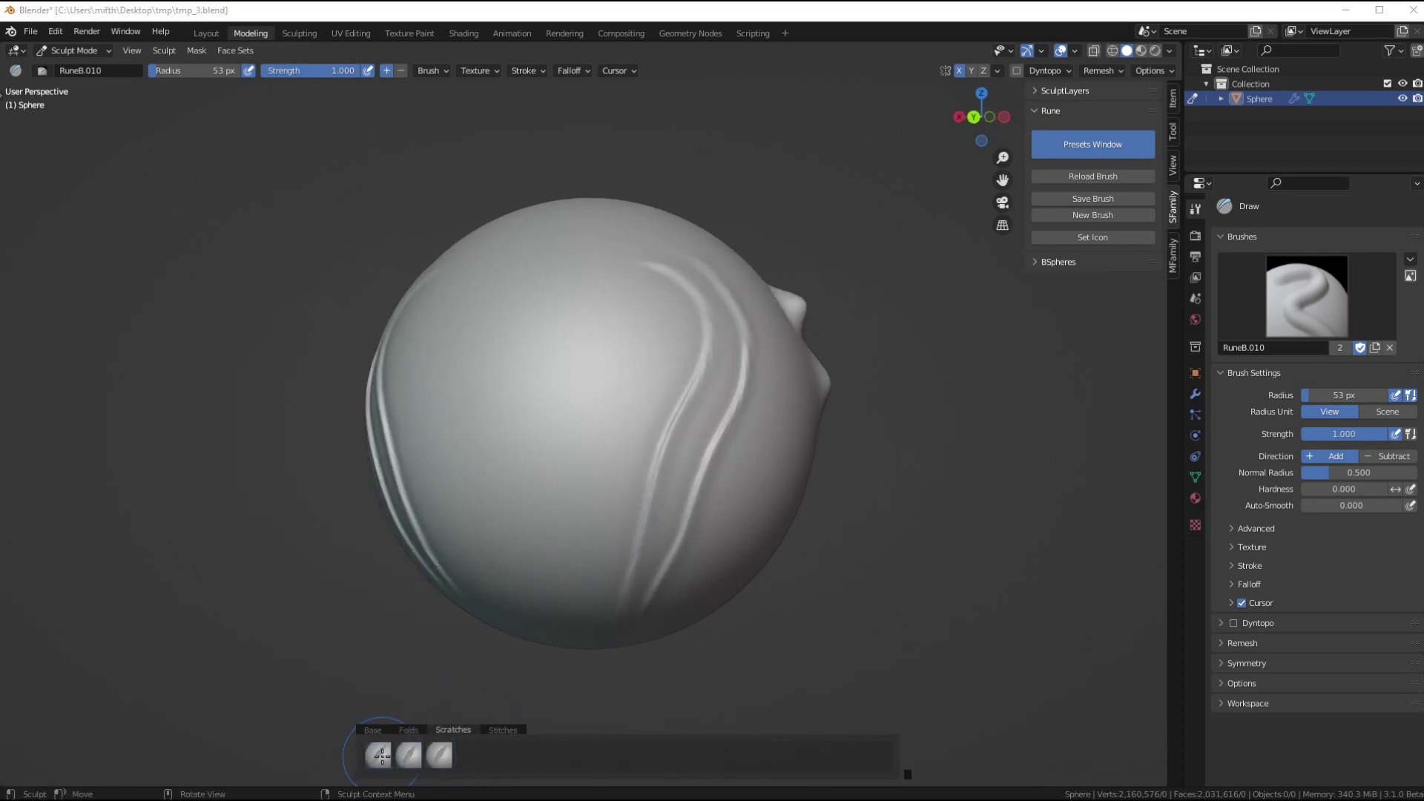
click(438, 755)
scroll(620, 393, up, 1)
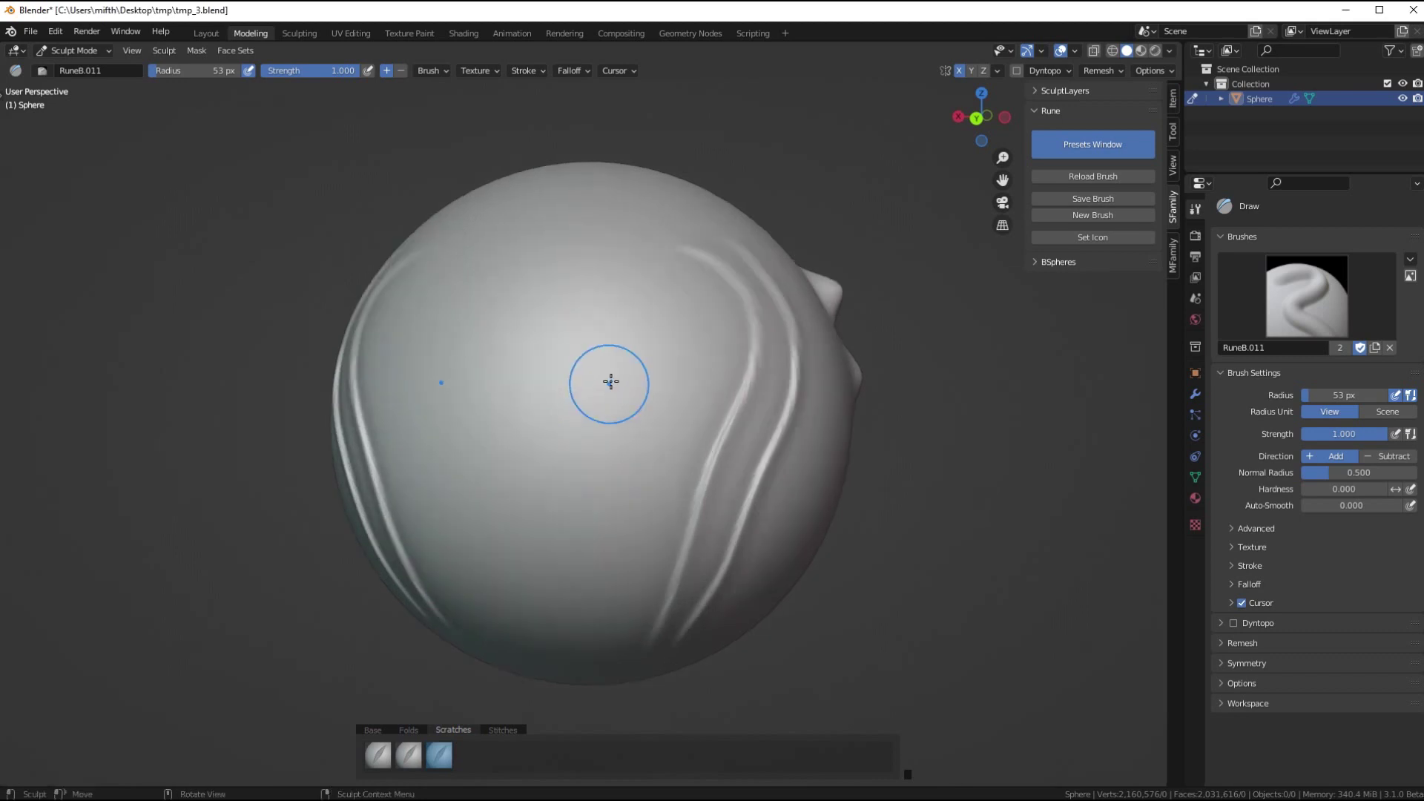
click(428, 71)
click(491, 100)
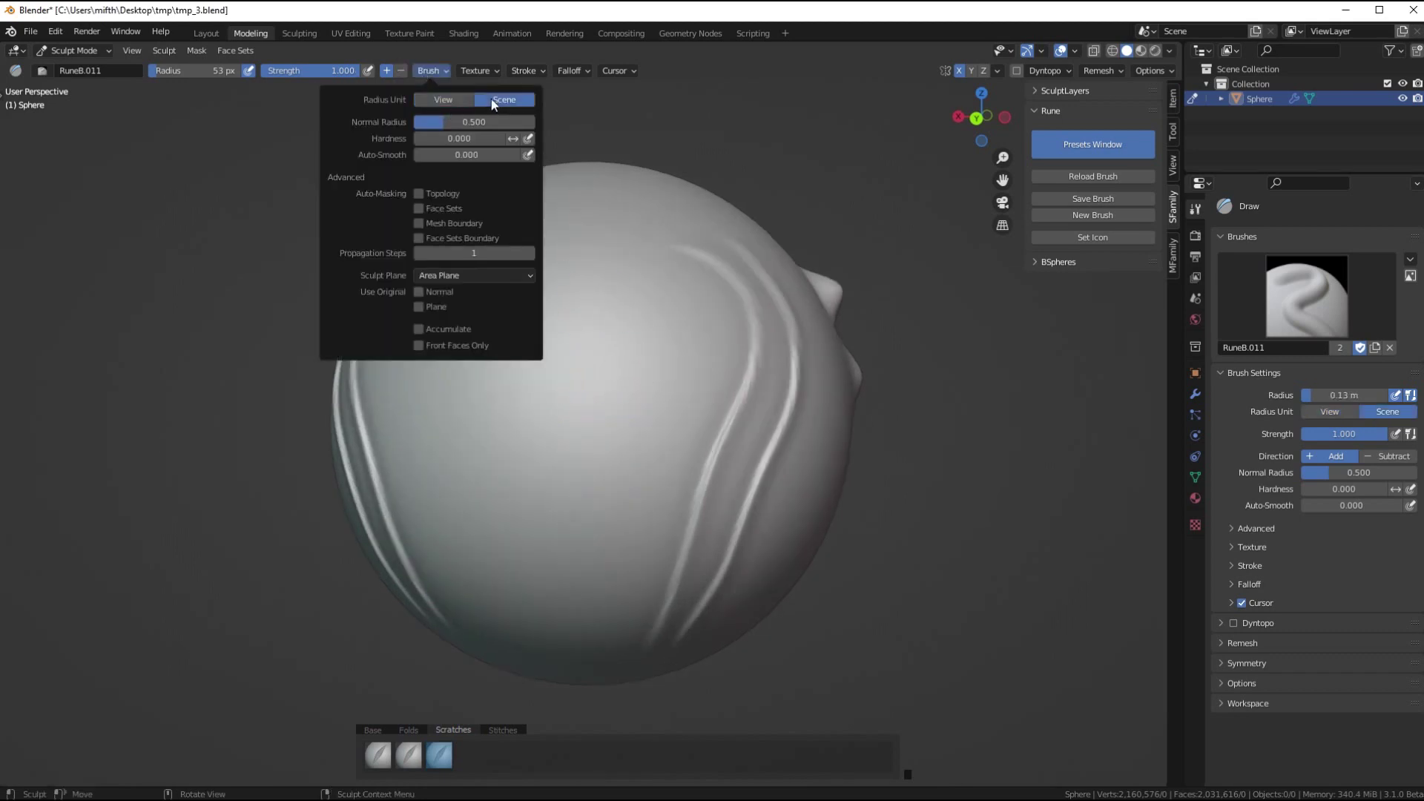
key(f)
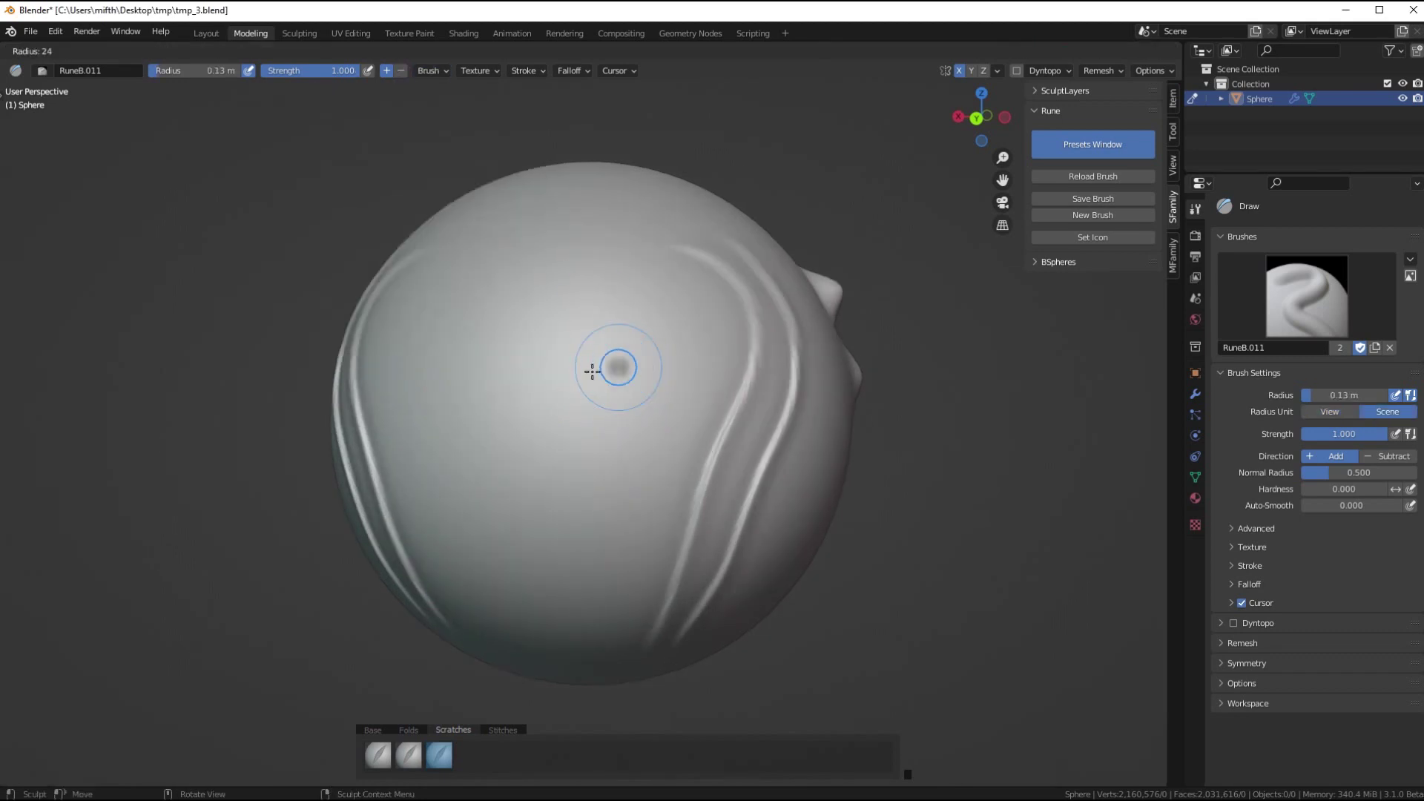
click(606, 365)
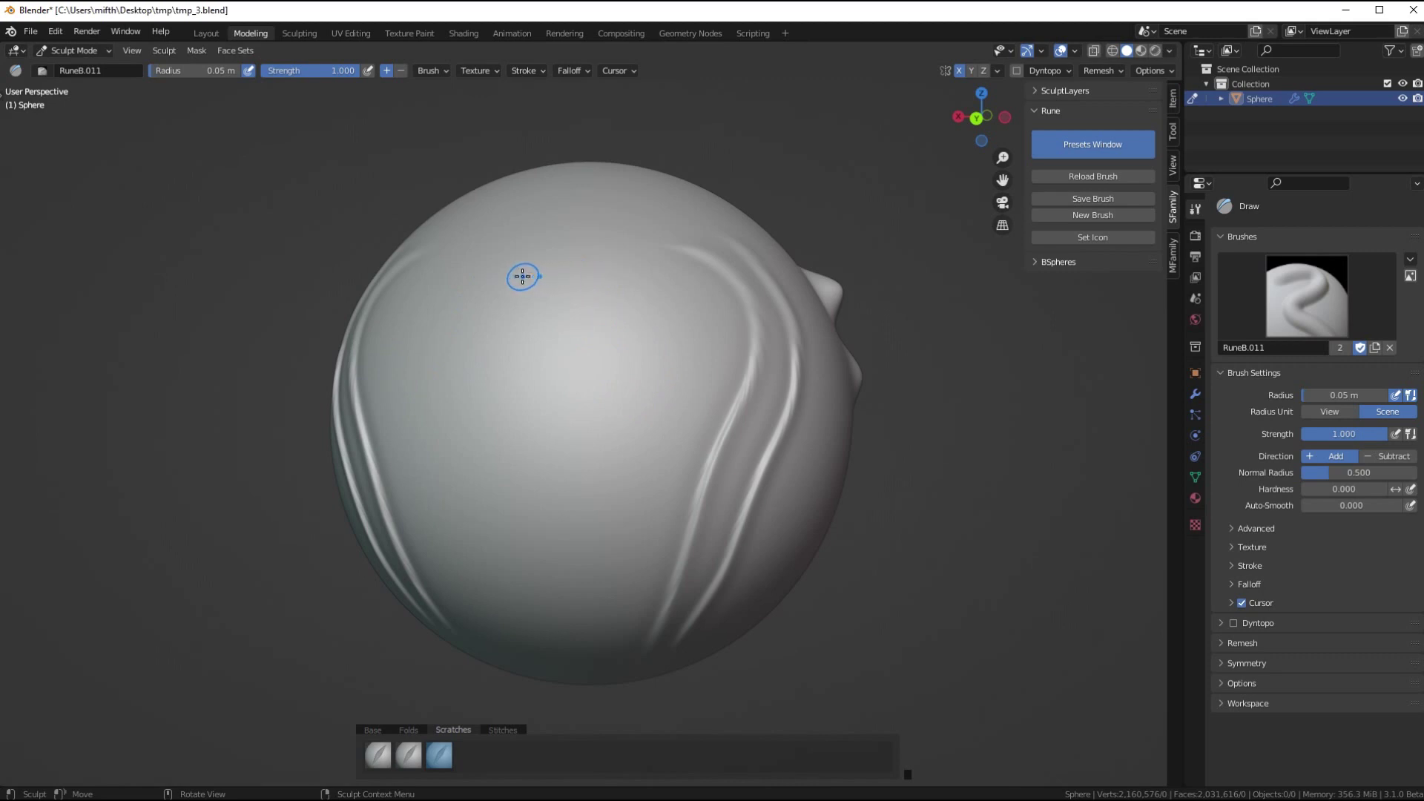
Engrave a closed shield-like outline between the folds on the back of the sphere, joining its corners.
drag(522, 276, 523, 274)
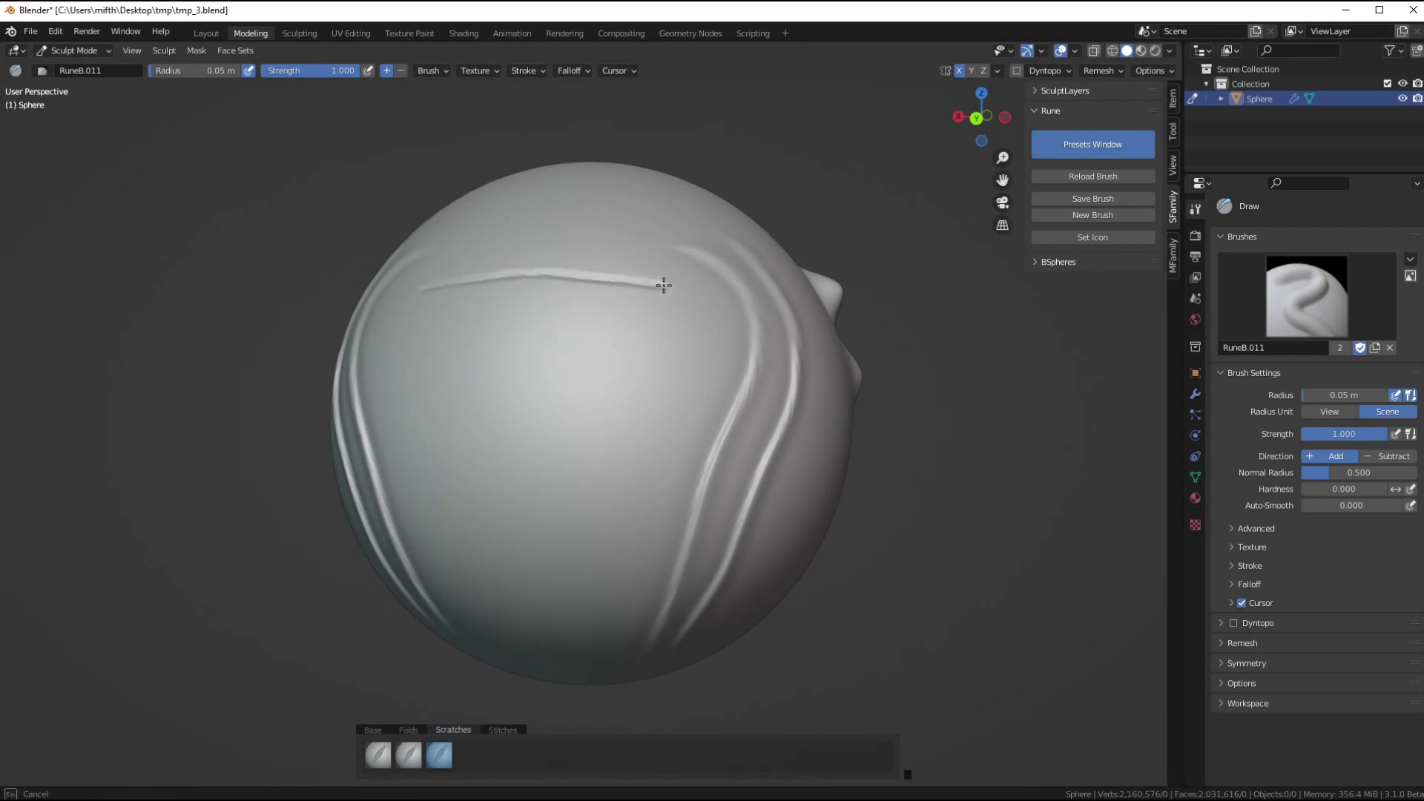
mouse_move(693, 289)
mouse_down()
mouse_move(645, 369)
mouse_move(522, 421)
mouse_up()
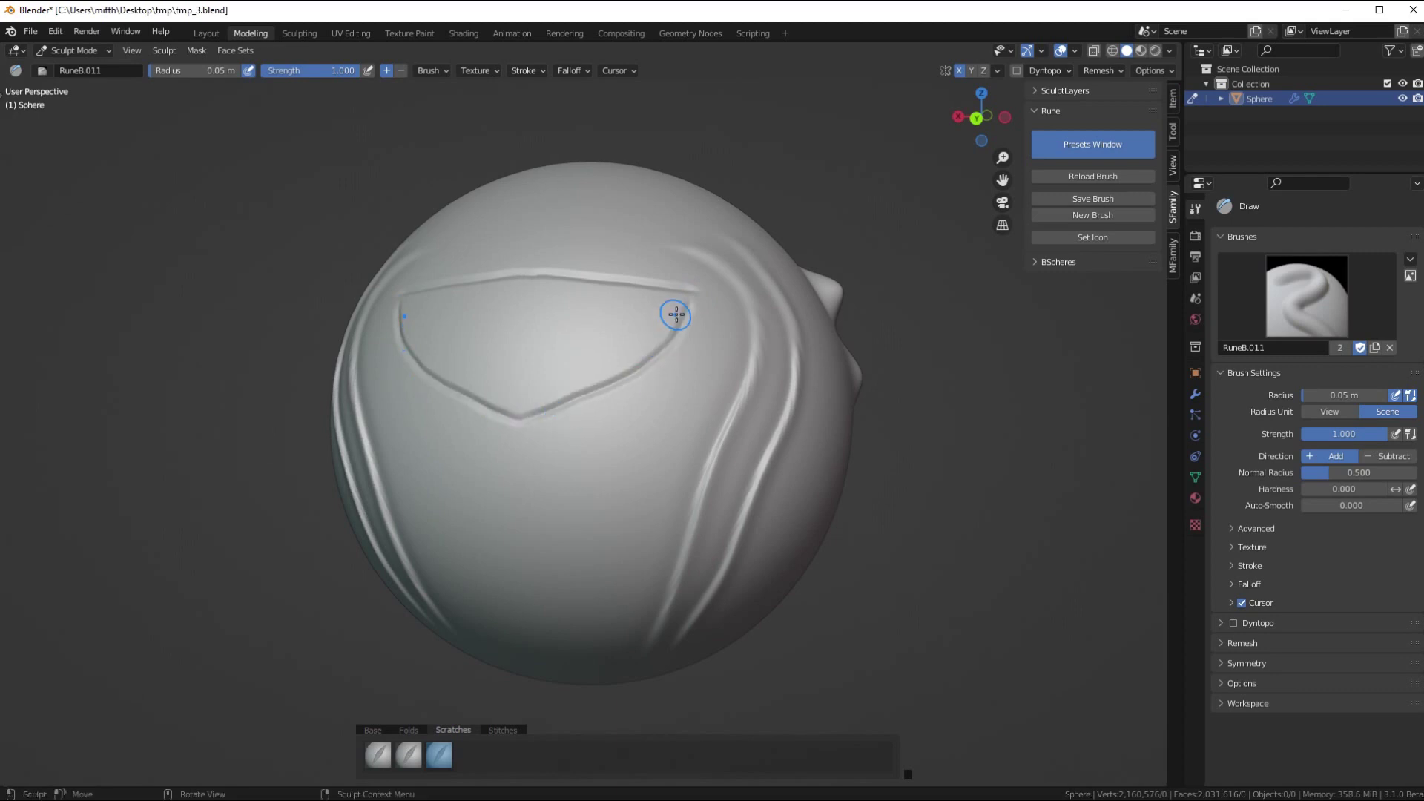
middle_drag(676, 315, 636, 347)
ctrl+middle_drag(593, 449, 604, 400)
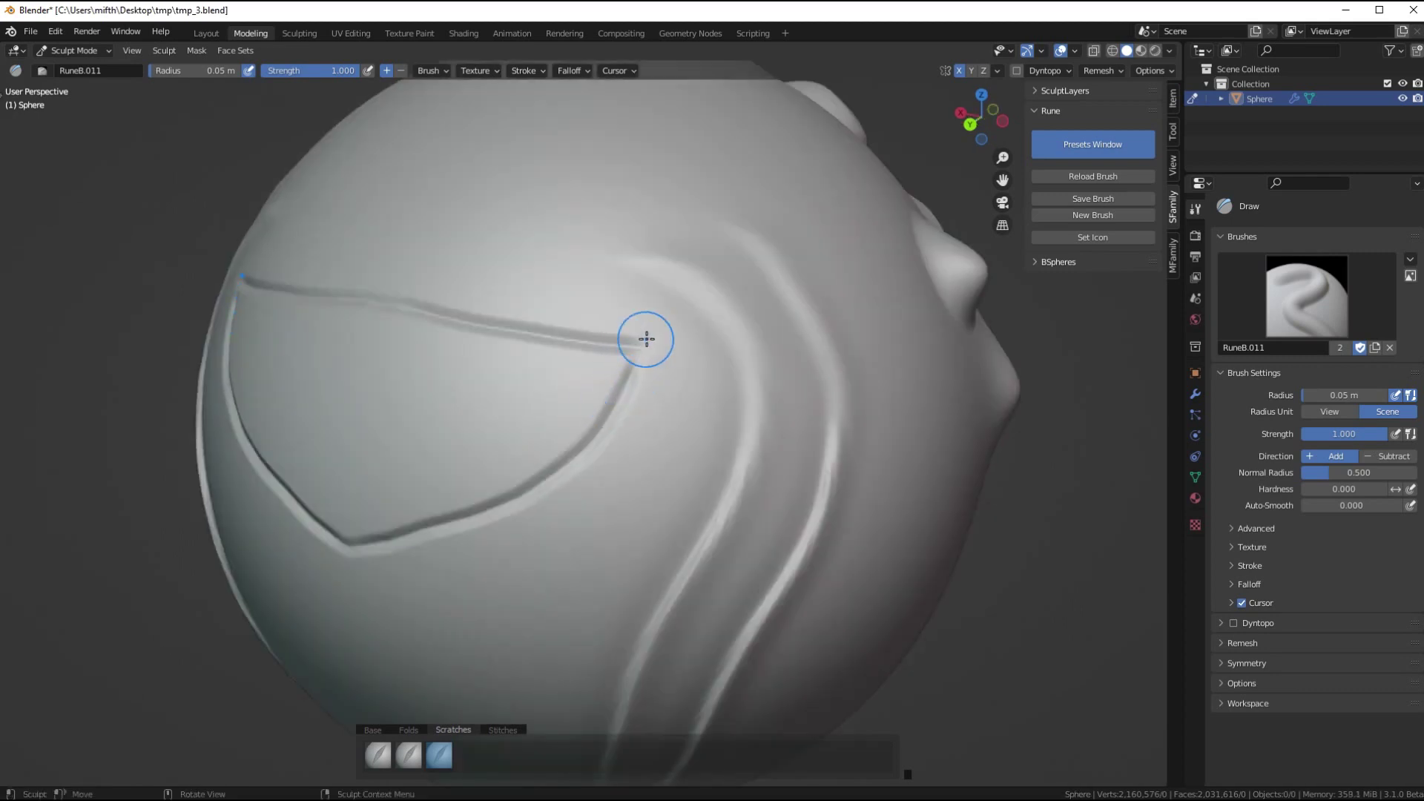
drag(632, 369, 646, 342)
mouse_move(585, 427)
middle_down()
mouse_move(652, 368)
mouse_move(608, 401)
mouse_move(400, 700)
middle_up()
Choose the second Scratches preset and carve long mirrored scratches across the shield outline and the surface below it.
click(378, 755)
click(409, 754)
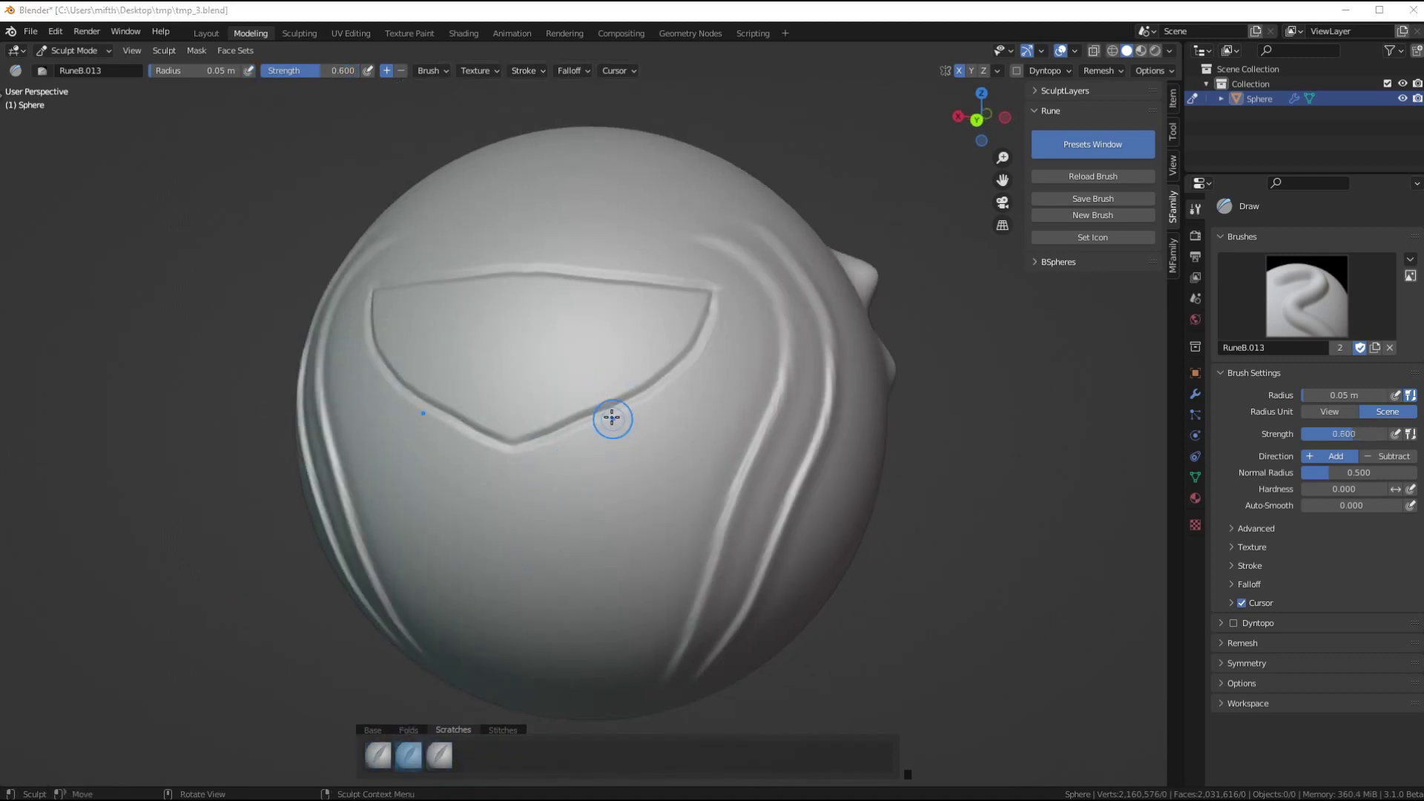
drag(571, 348, 641, 463)
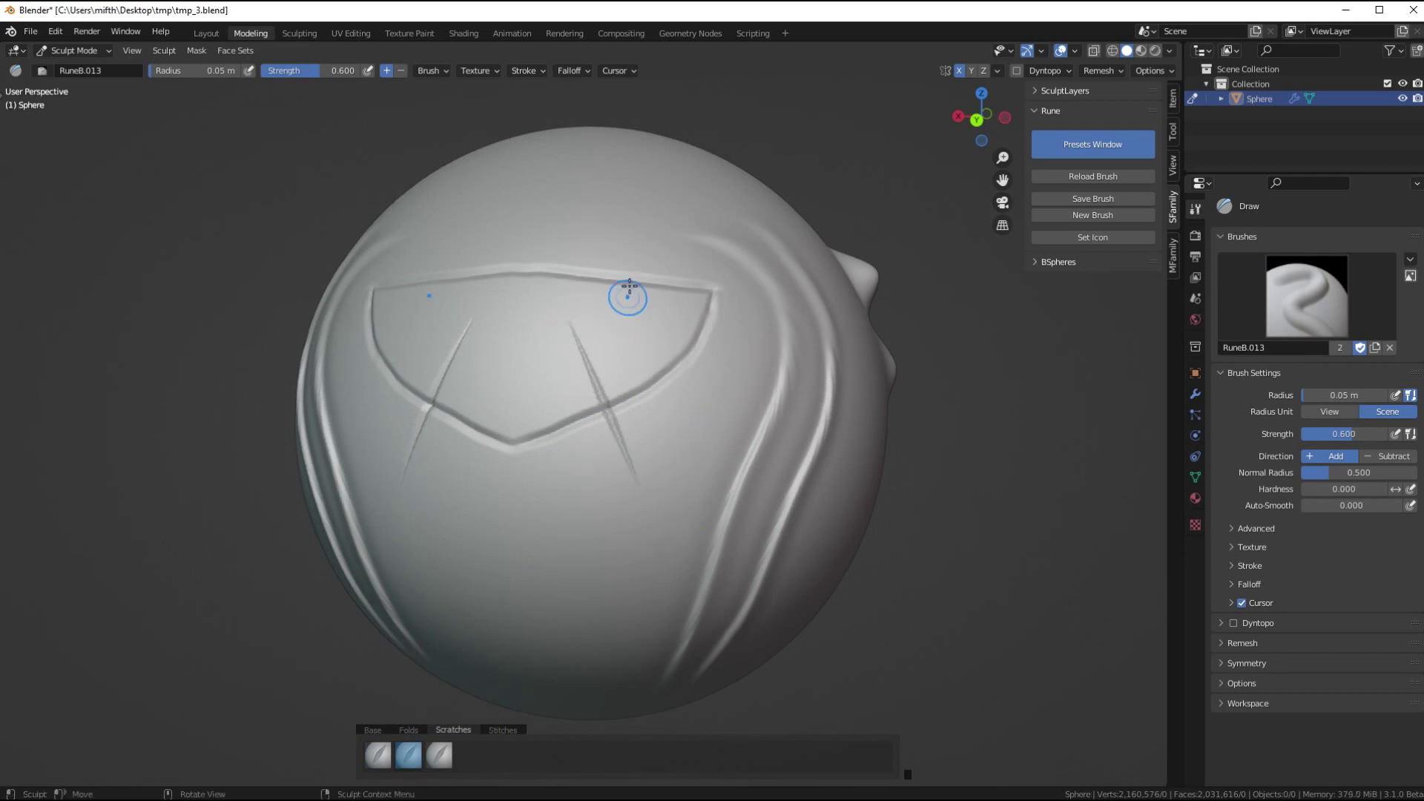
mouse_move(694, 244)
mouse_down()
mouse_move(629, 337)
mouse_move(792, 411)
mouse_up()
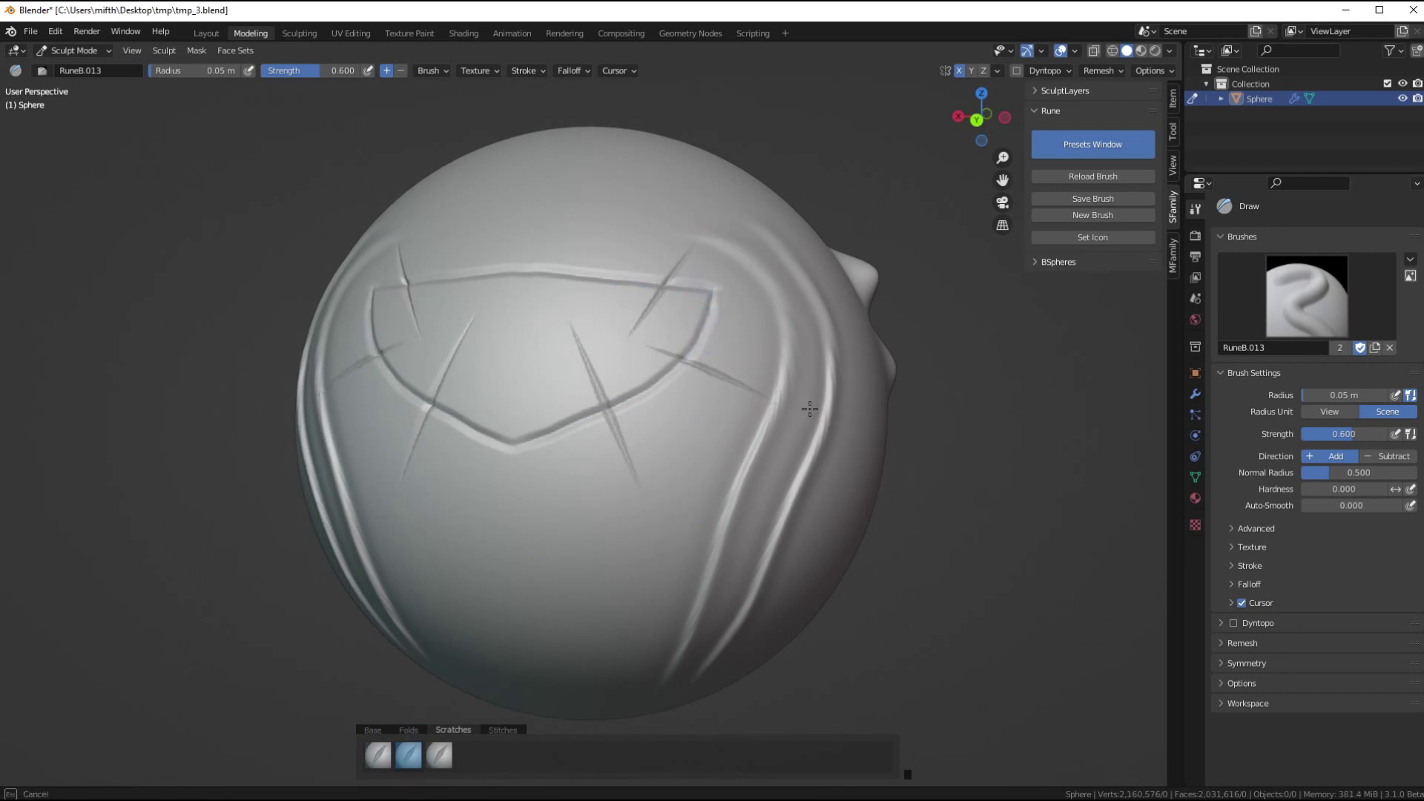
drag(608, 556, 705, 527)
drag(709, 470, 786, 497)
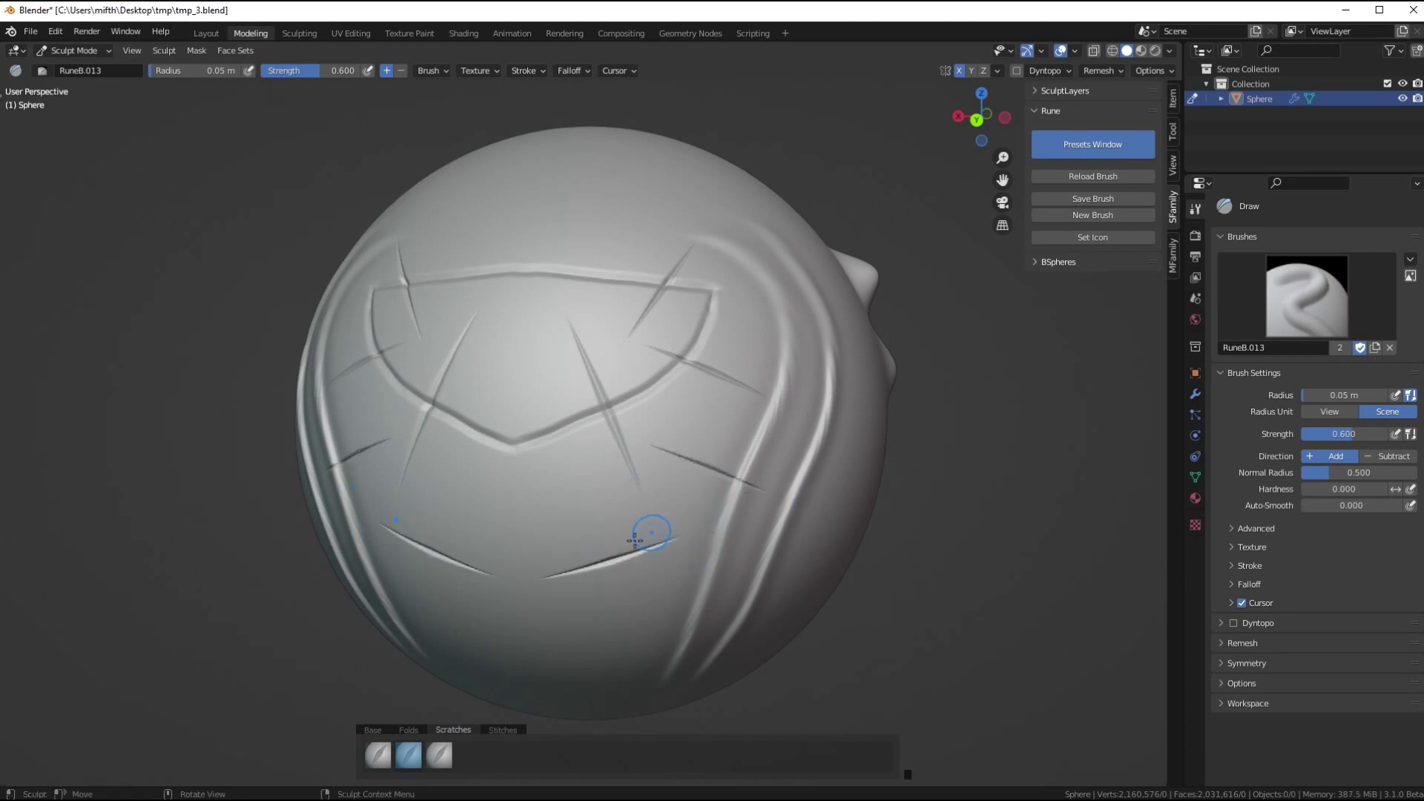
Choose the first Scratches preset and add short mirrored nicks in and around the shield outline, some crossing the long scratches.
click(378, 755)
drag(676, 473, 705, 445)
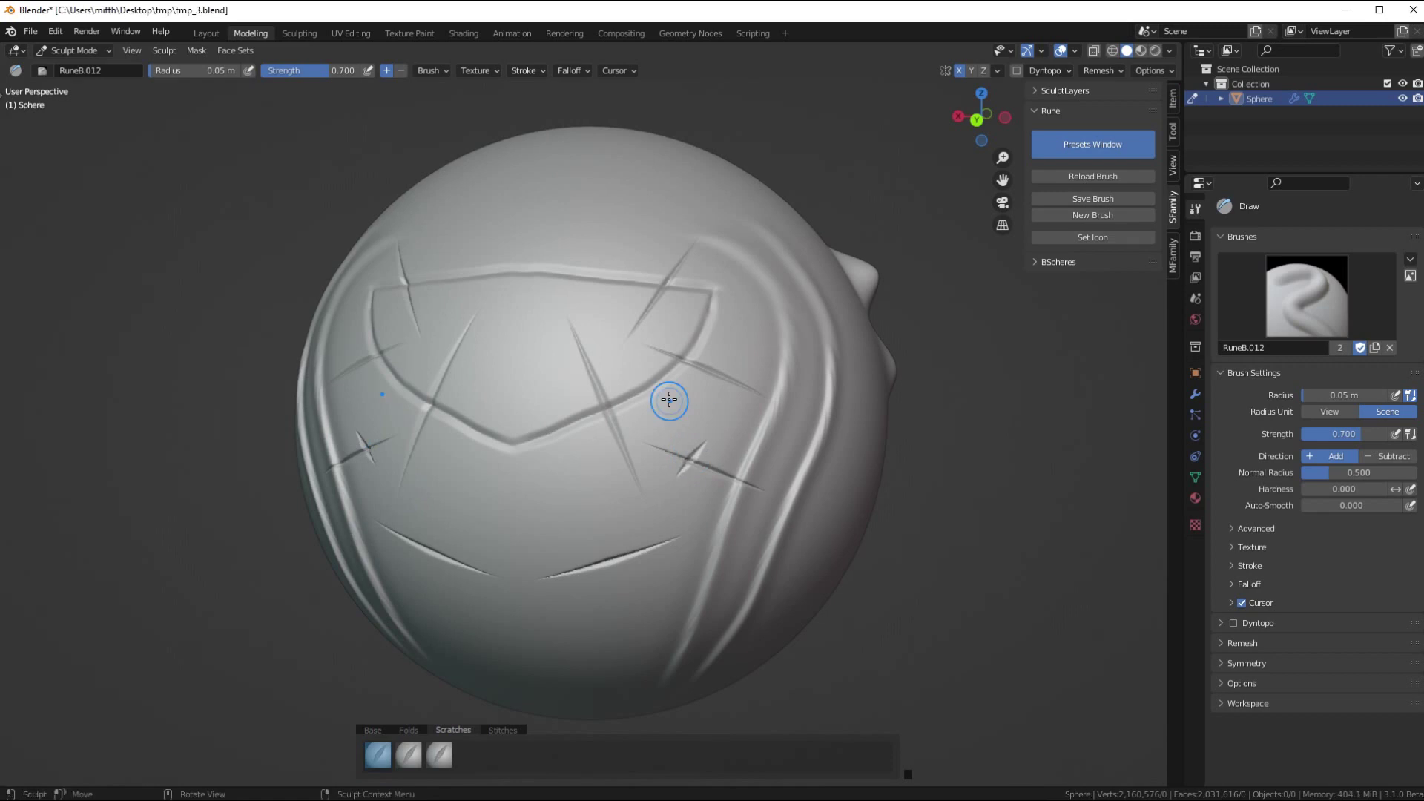
drag(669, 400, 690, 411)
drag(613, 290, 727, 303)
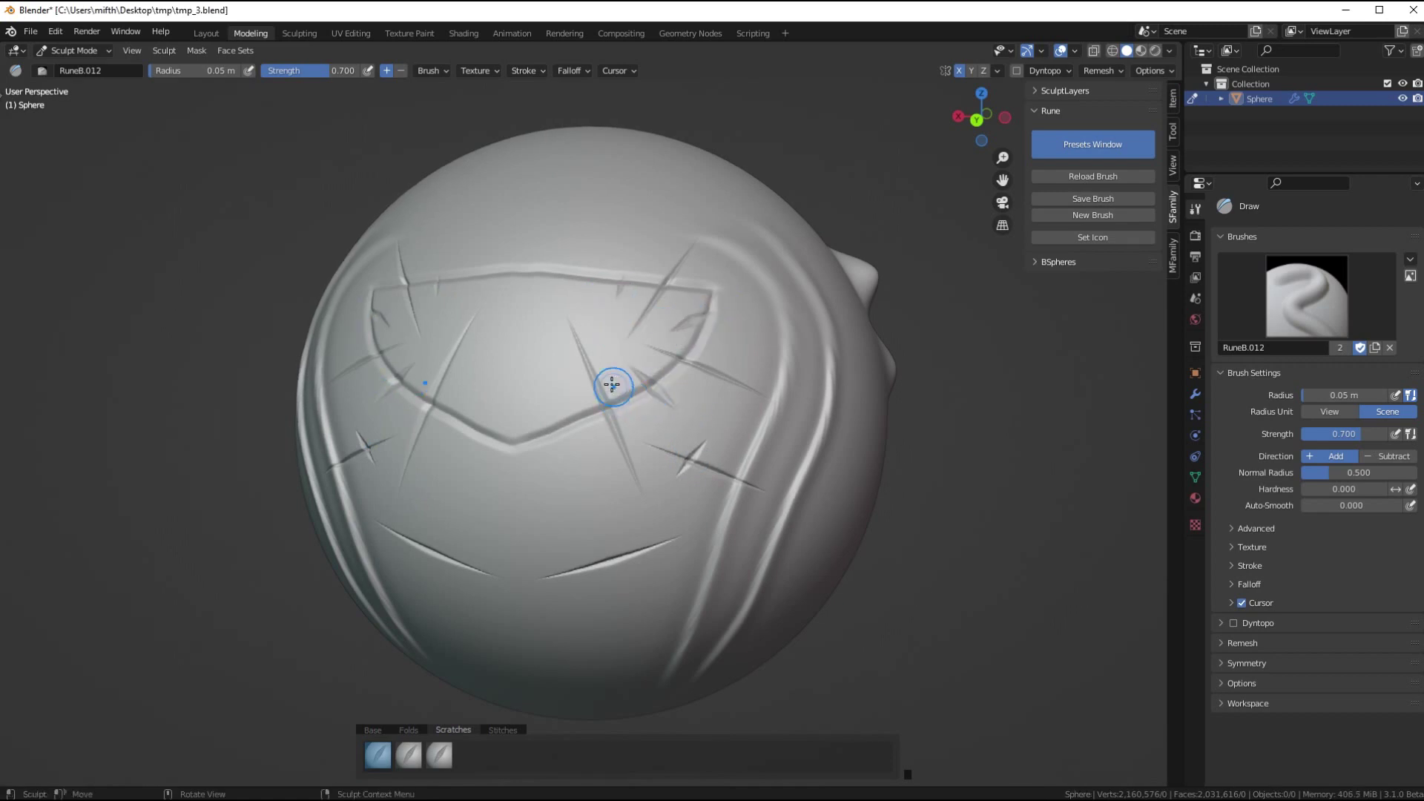
drag(595, 374, 613, 347)
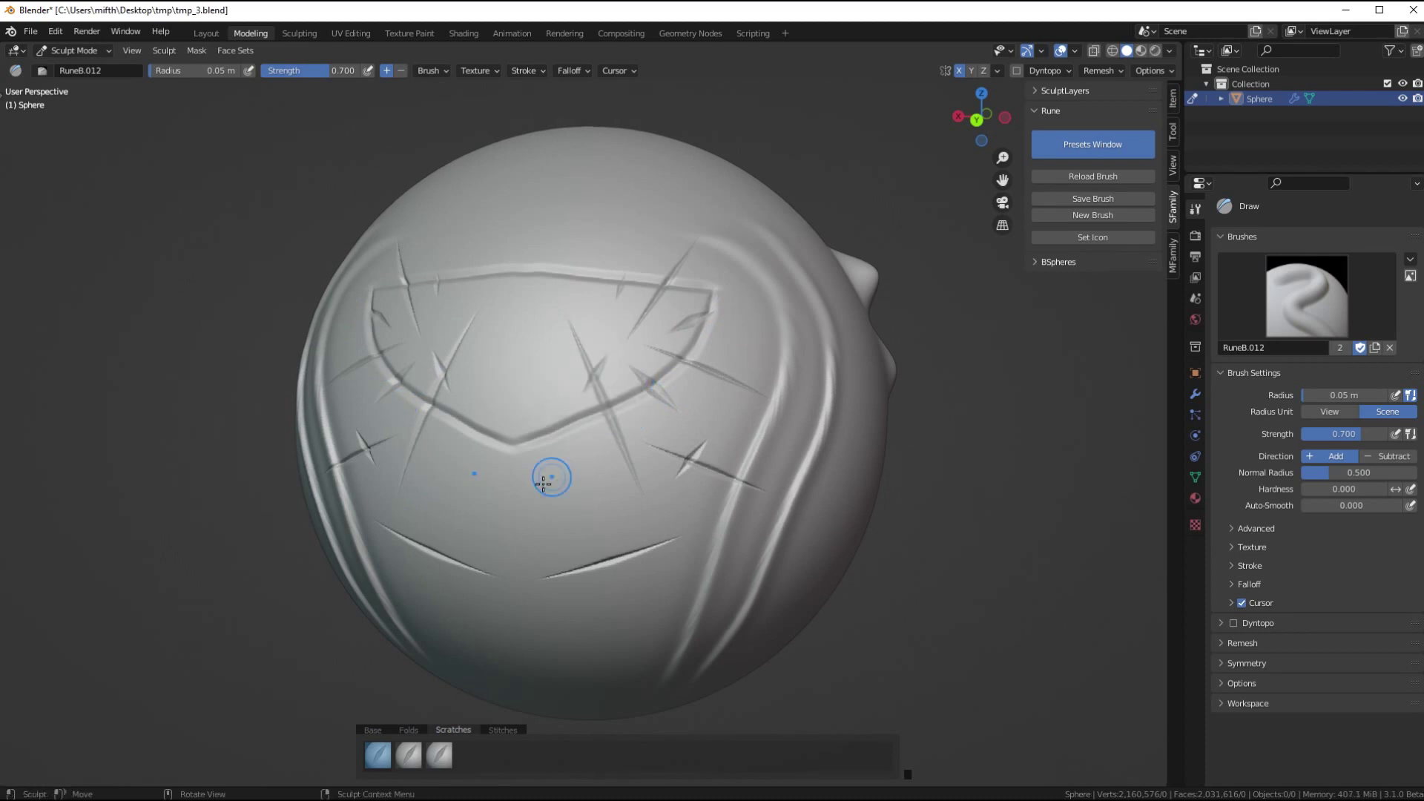
drag(576, 504, 670, 578)
middle_drag(617, 554, 563, 566)
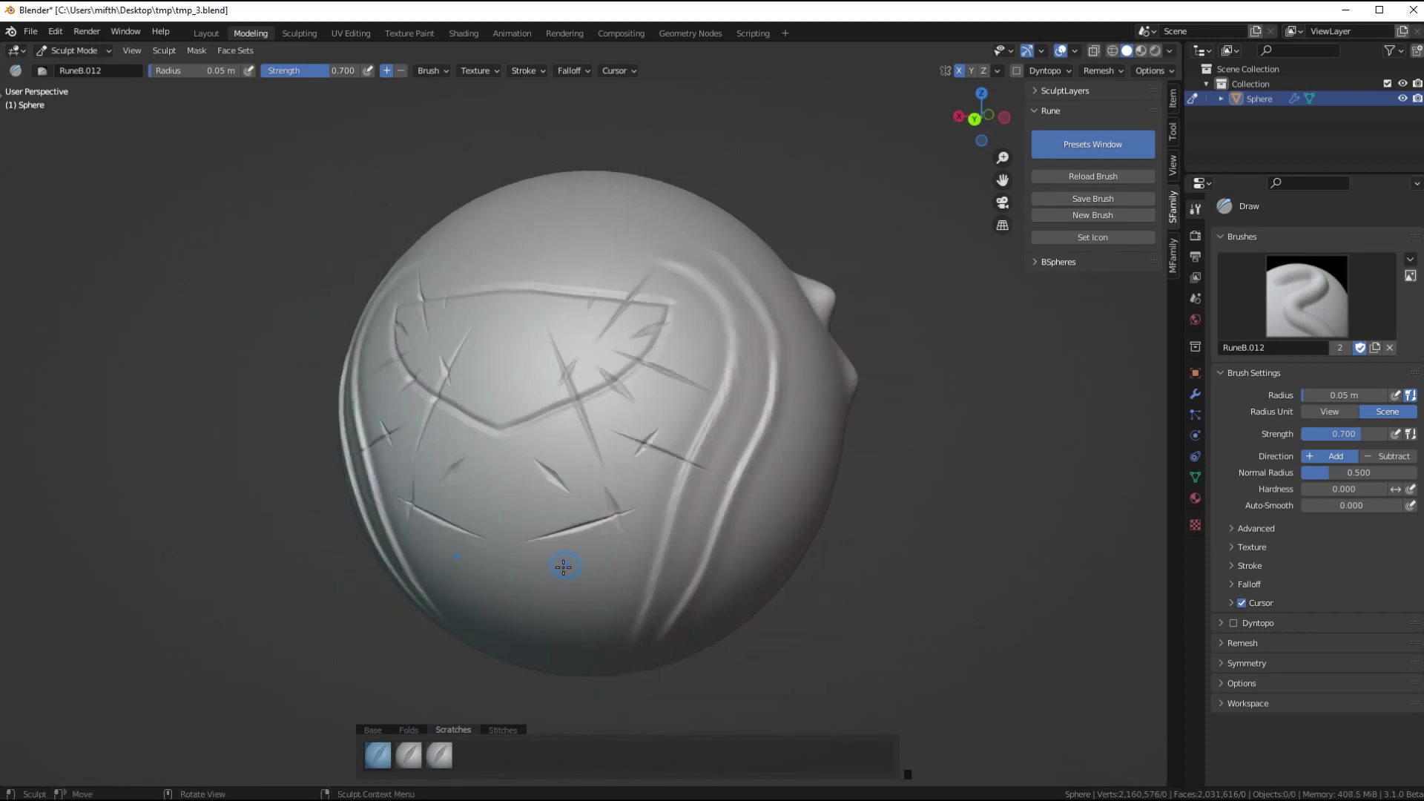
Choose the first preset of the Stitches category and run a row of stitches just above the shield's upper edge.
click(502, 729)
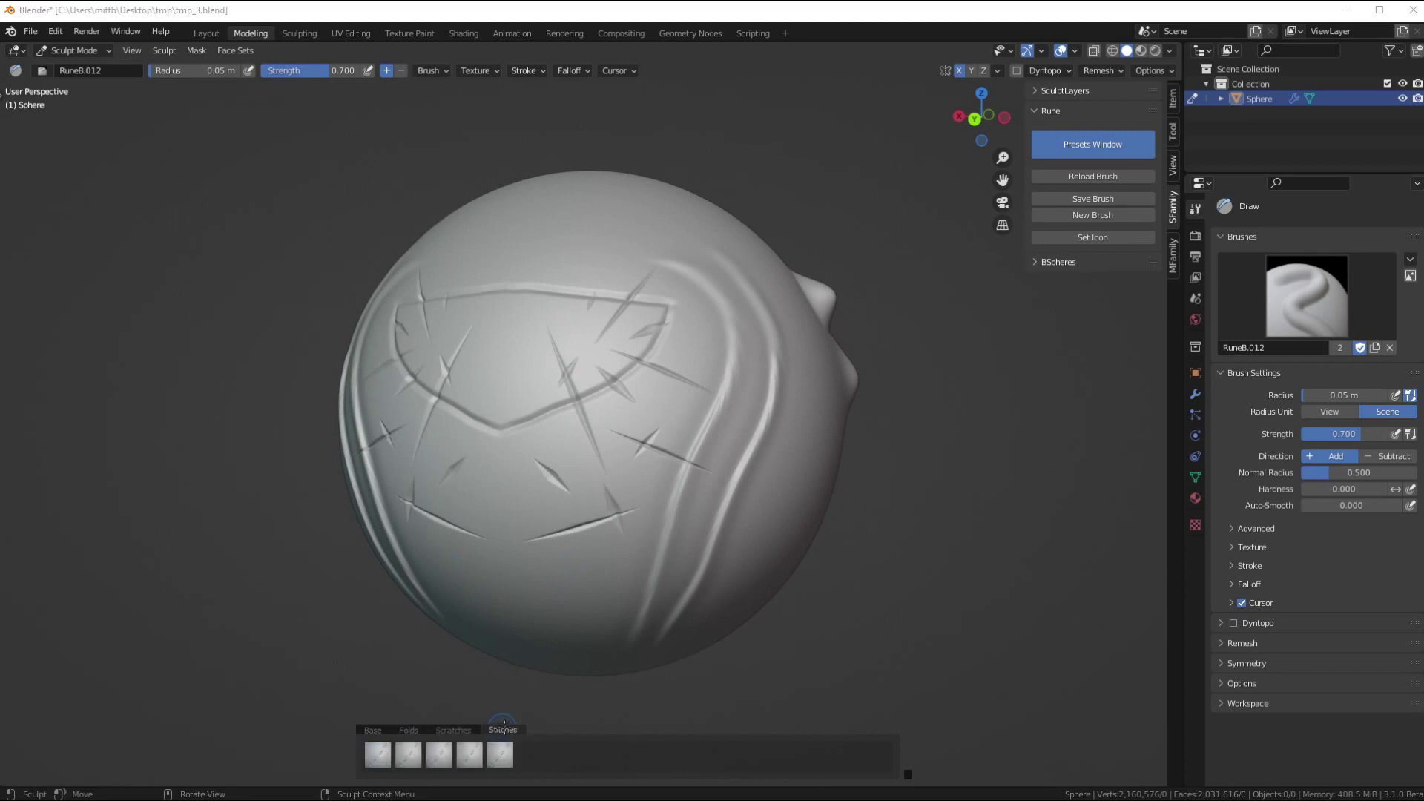
click(379, 754)
mouse_move(502, 588)
middle_down()
mouse_move(460, 438)
mouse_move(489, 440)
middle_up()
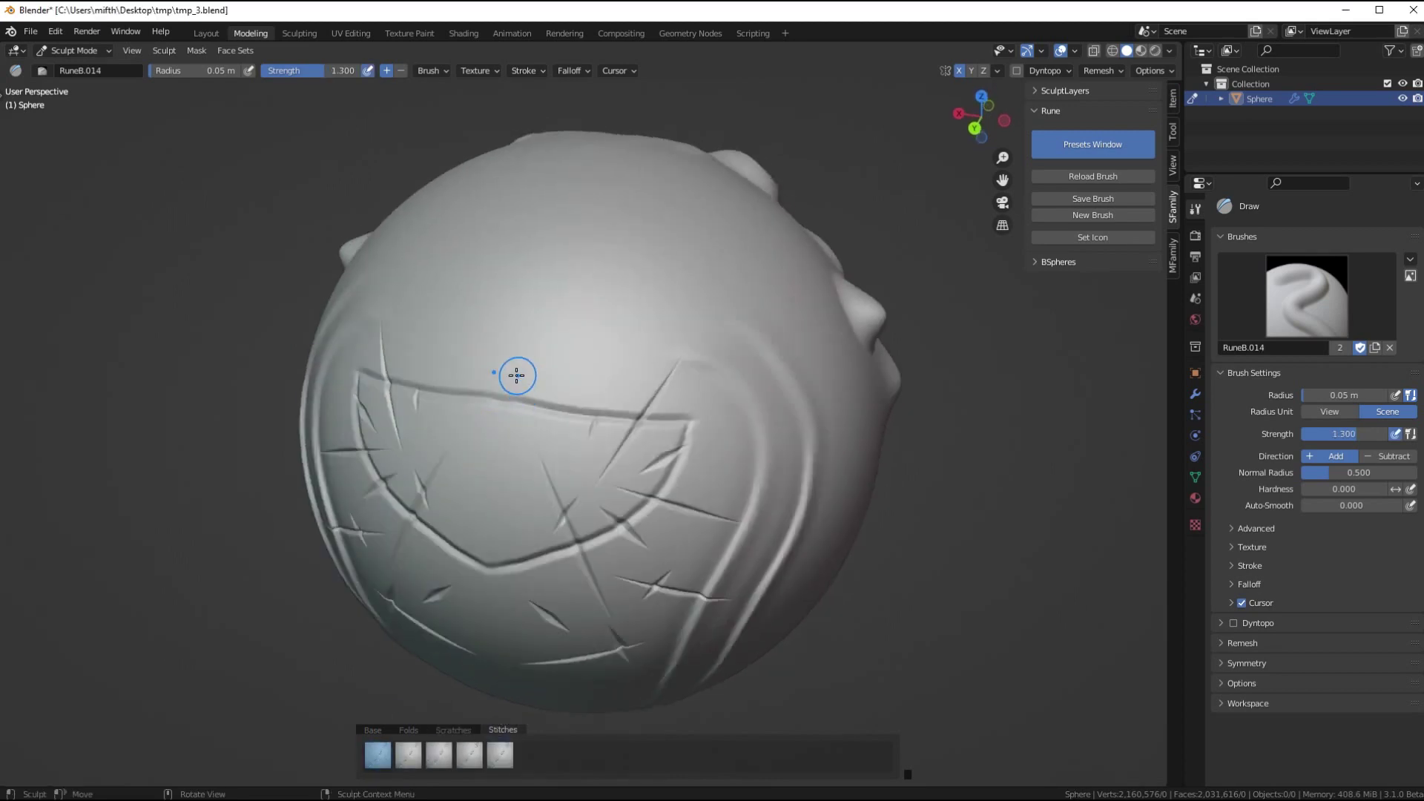
drag(499, 371, 539, 375)
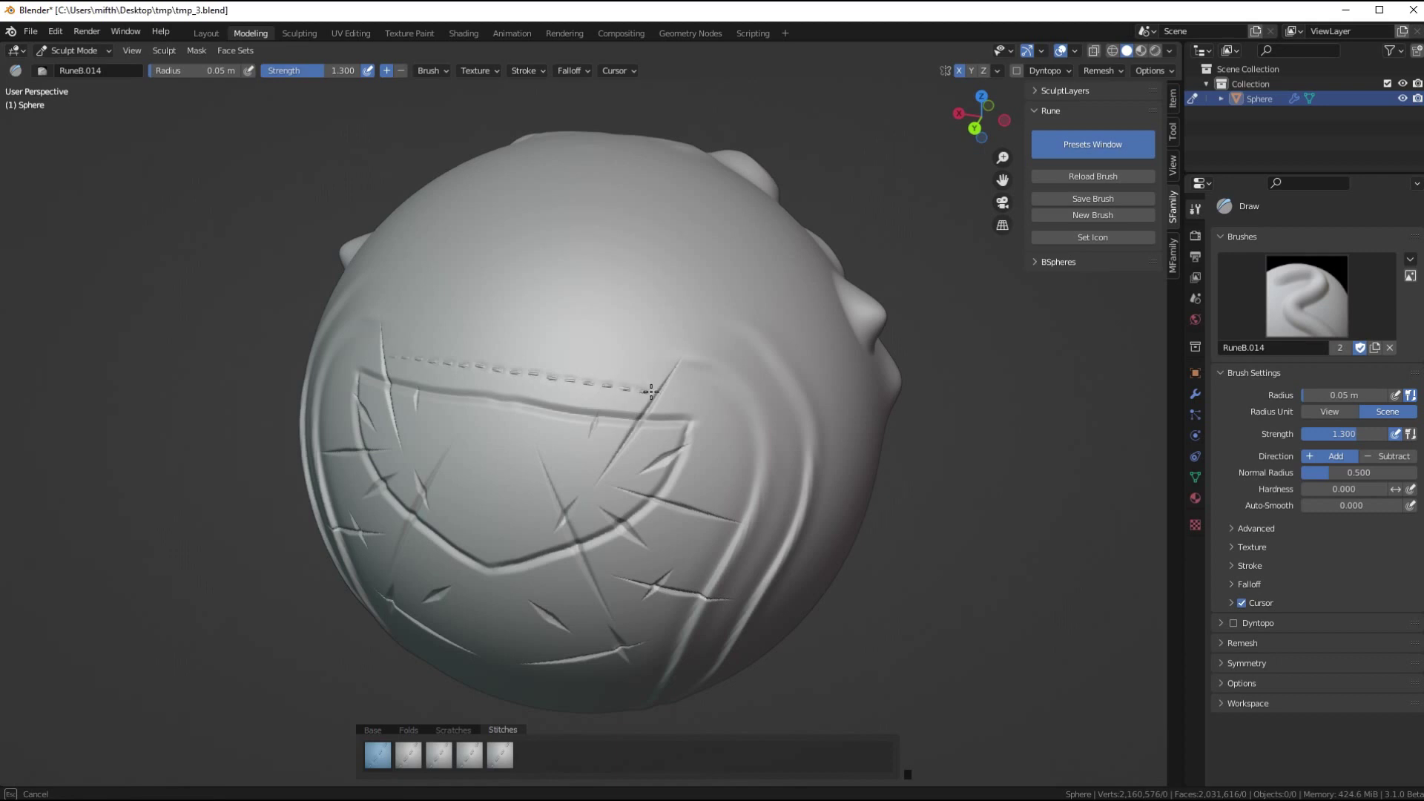
drag(710, 402, 709, 406)
Continue the stitch row down around the shield's curved sides until both halves meet below its point.
middle_drag(677, 465, 741, 381)
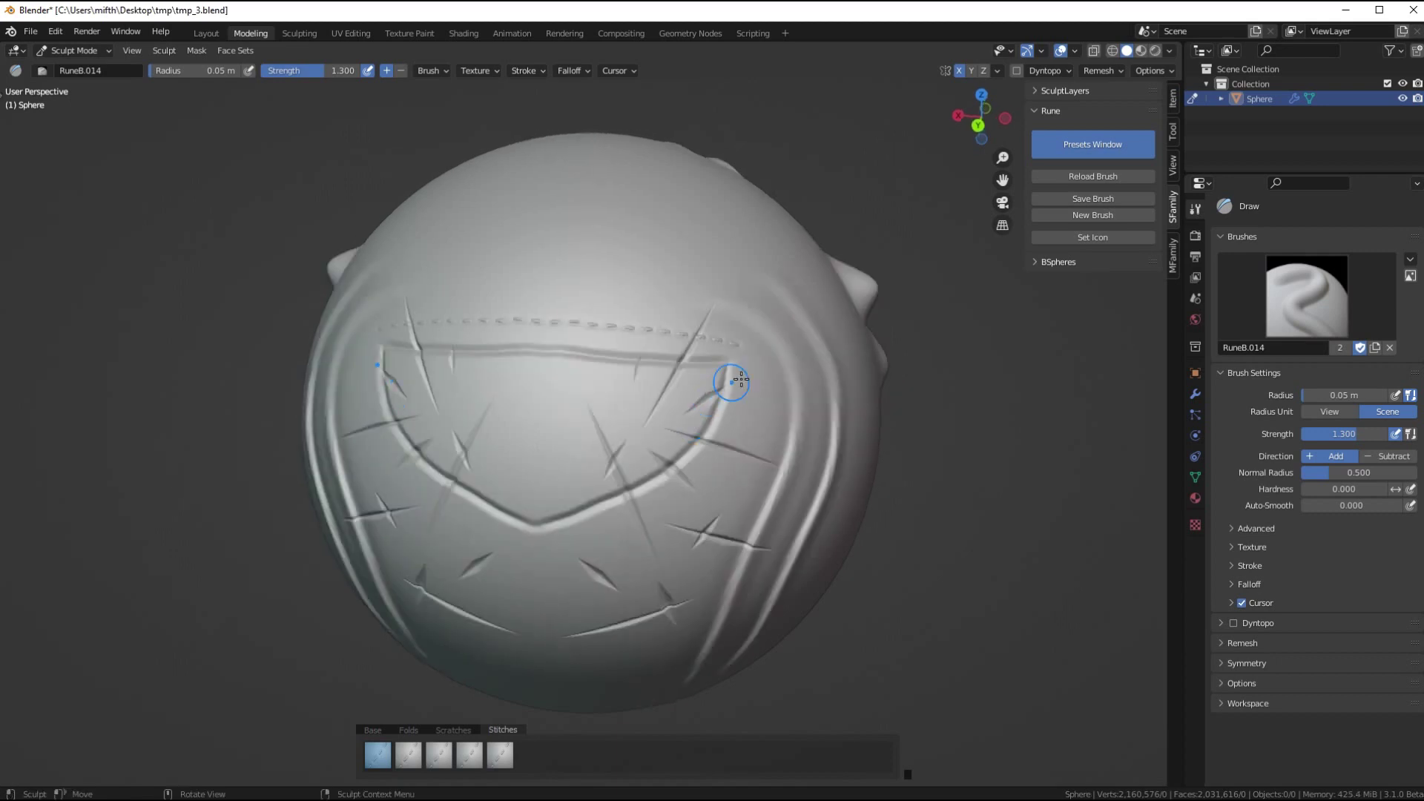
drag(749, 349, 749, 393)
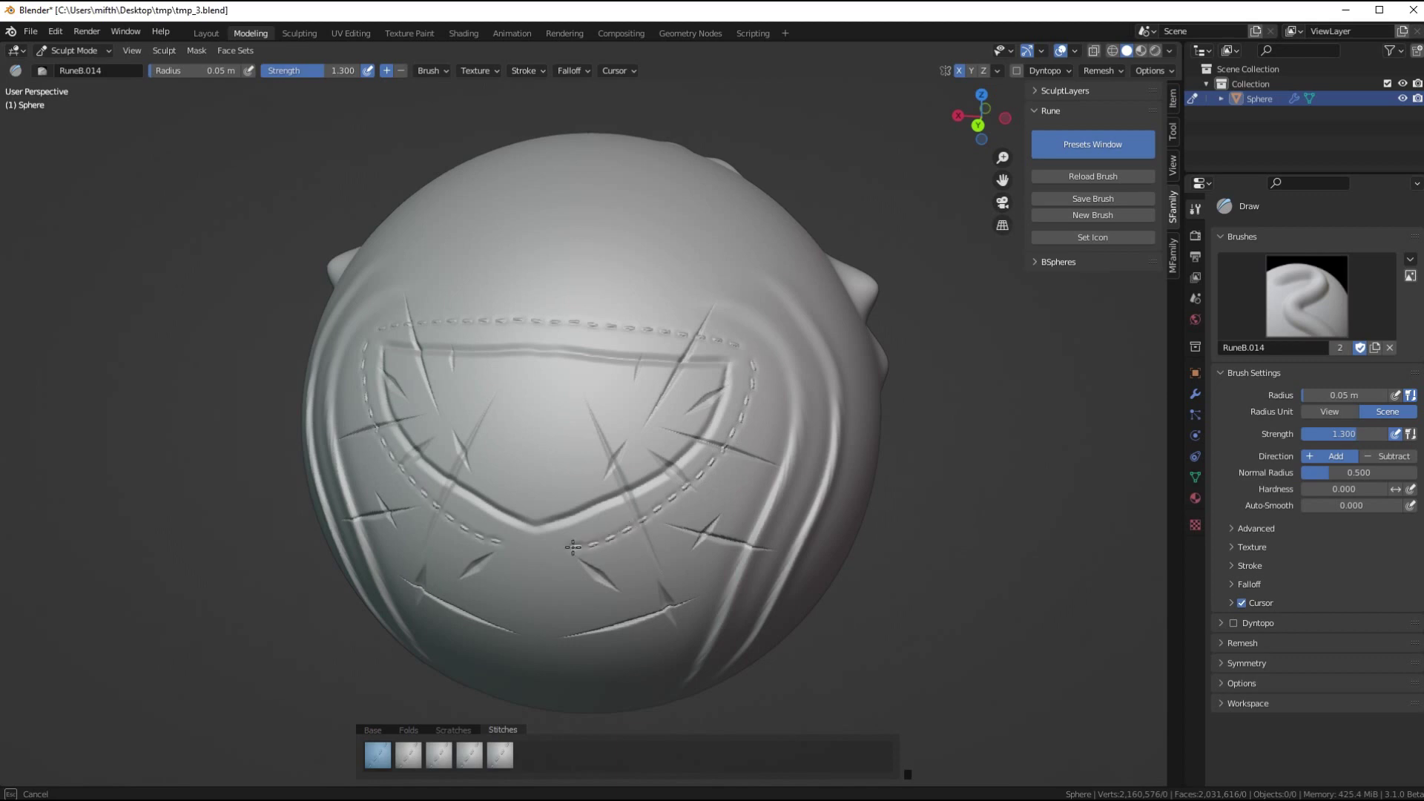
drag(536, 553, 534, 554)
middle_drag(541, 553, 549, 530)
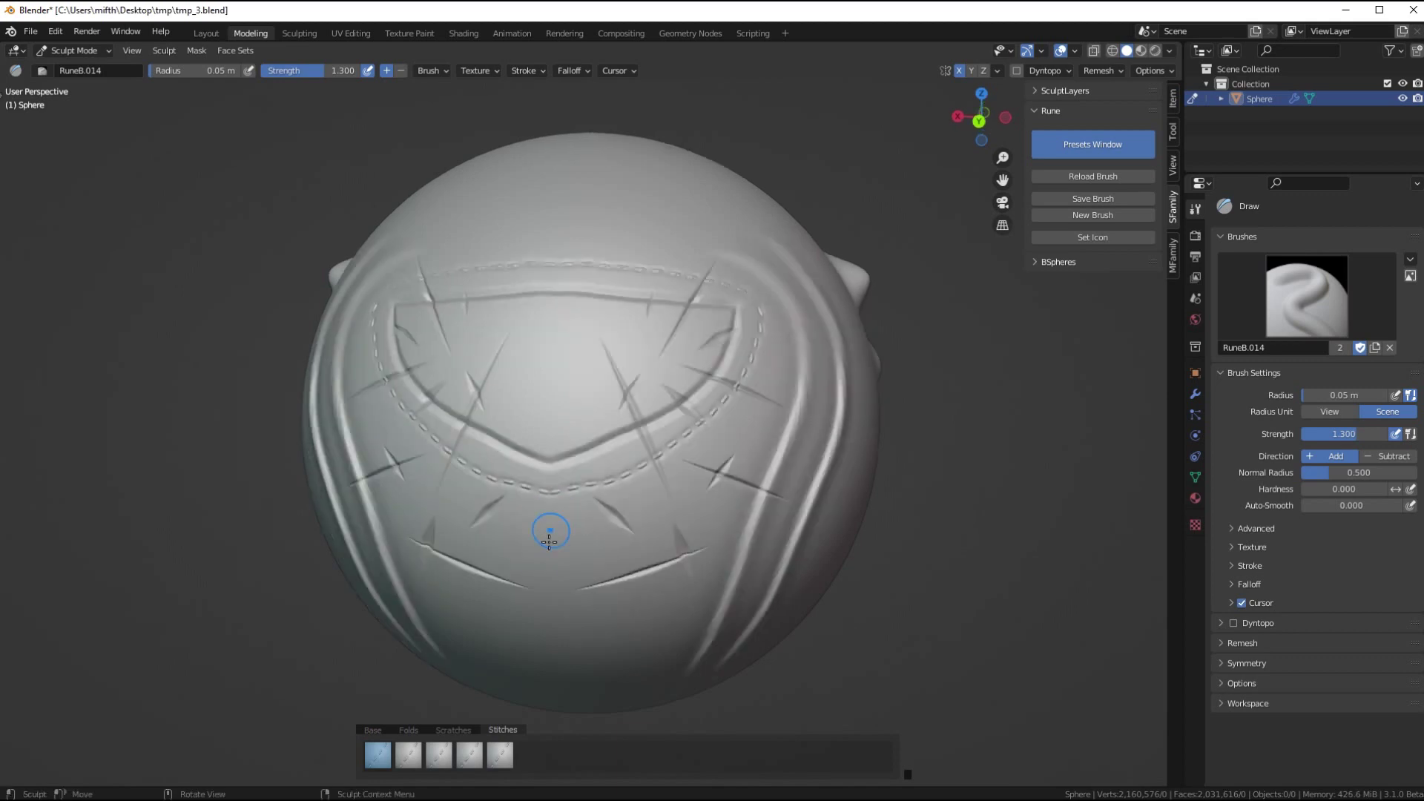
Choose the second Stitches preset and sculpt an outer stitch row around the whole shield, outside the first row.
click(417, 762)
drag(539, 527, 595, 513)
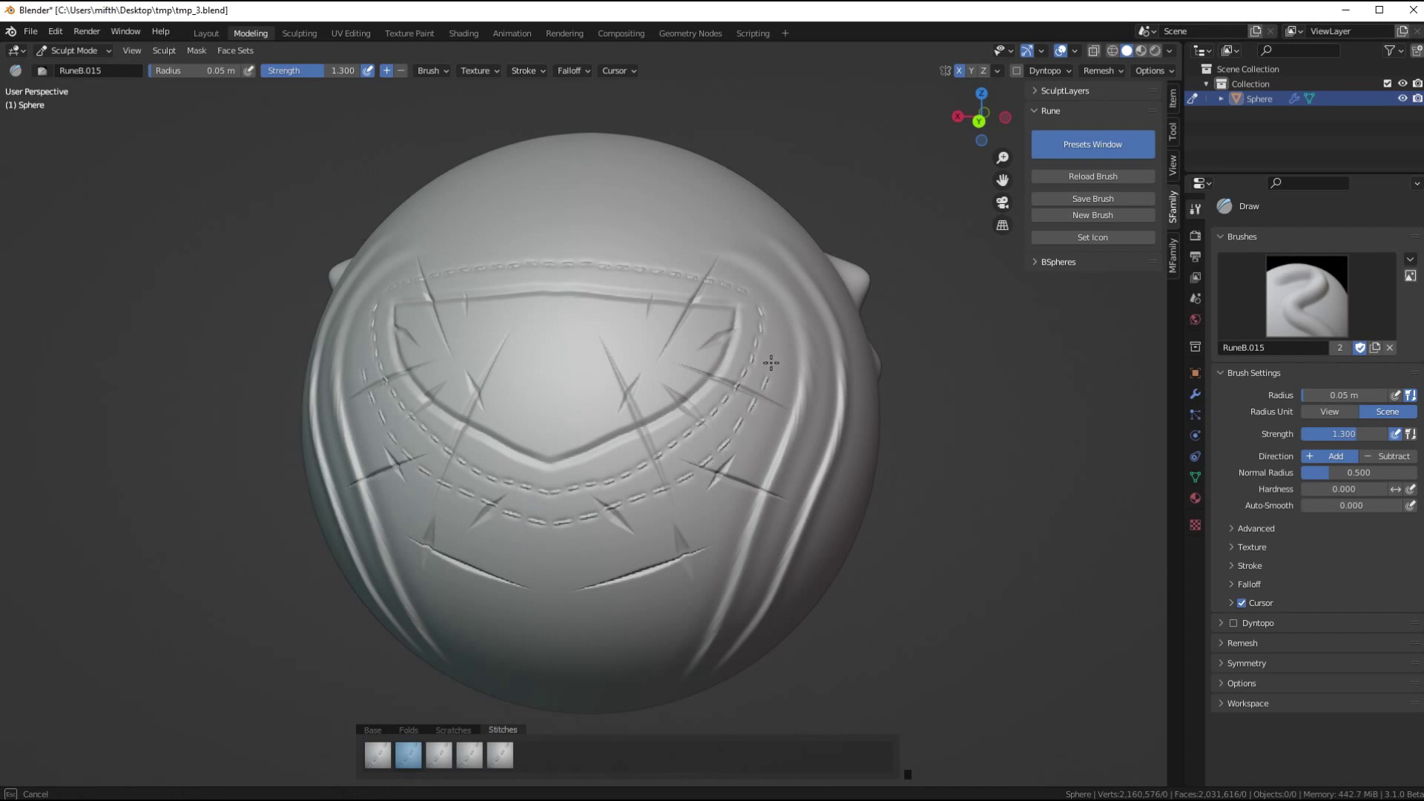
drag(777, 317, 777, 320)
middle_drag(714, 399, 614, 445)
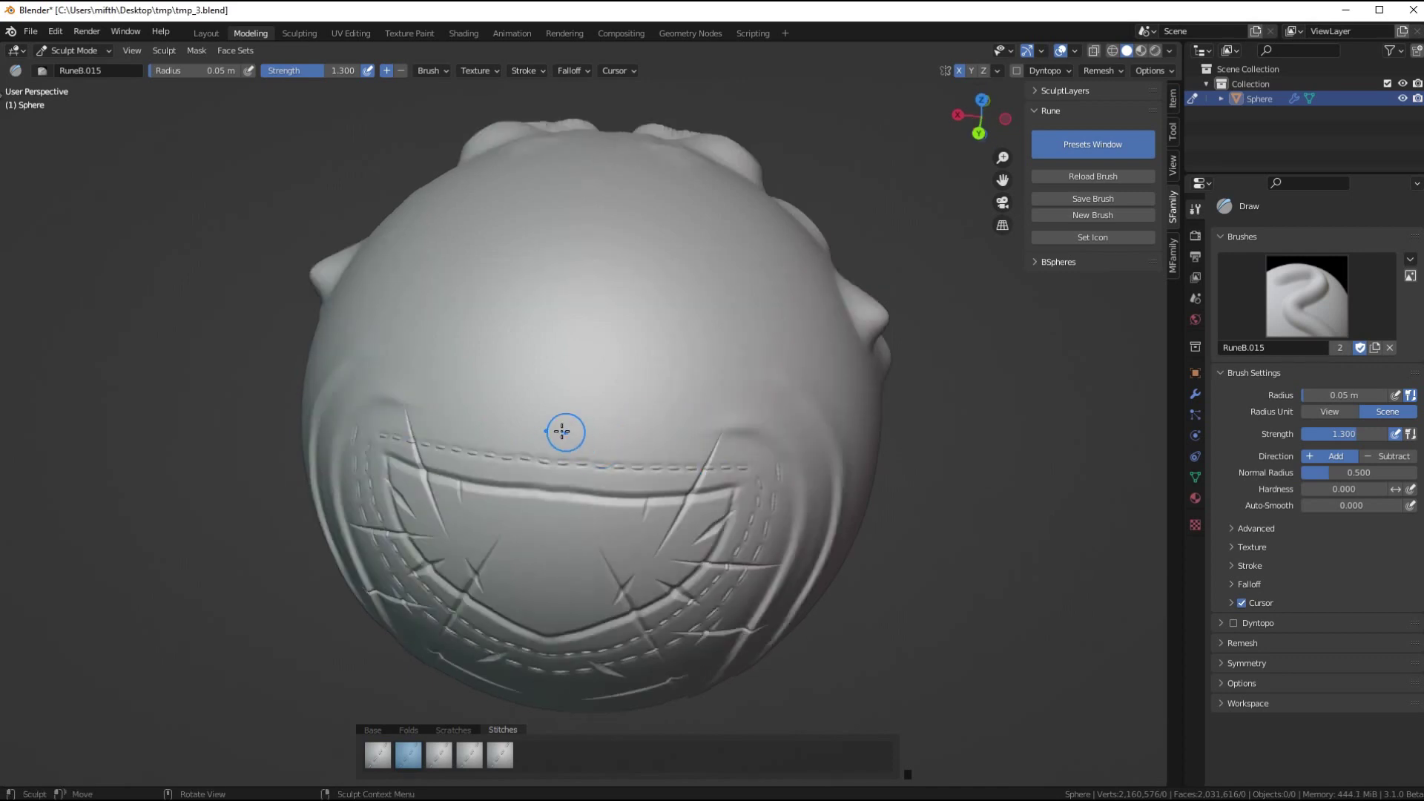
drag(561, 430, 557, 430)
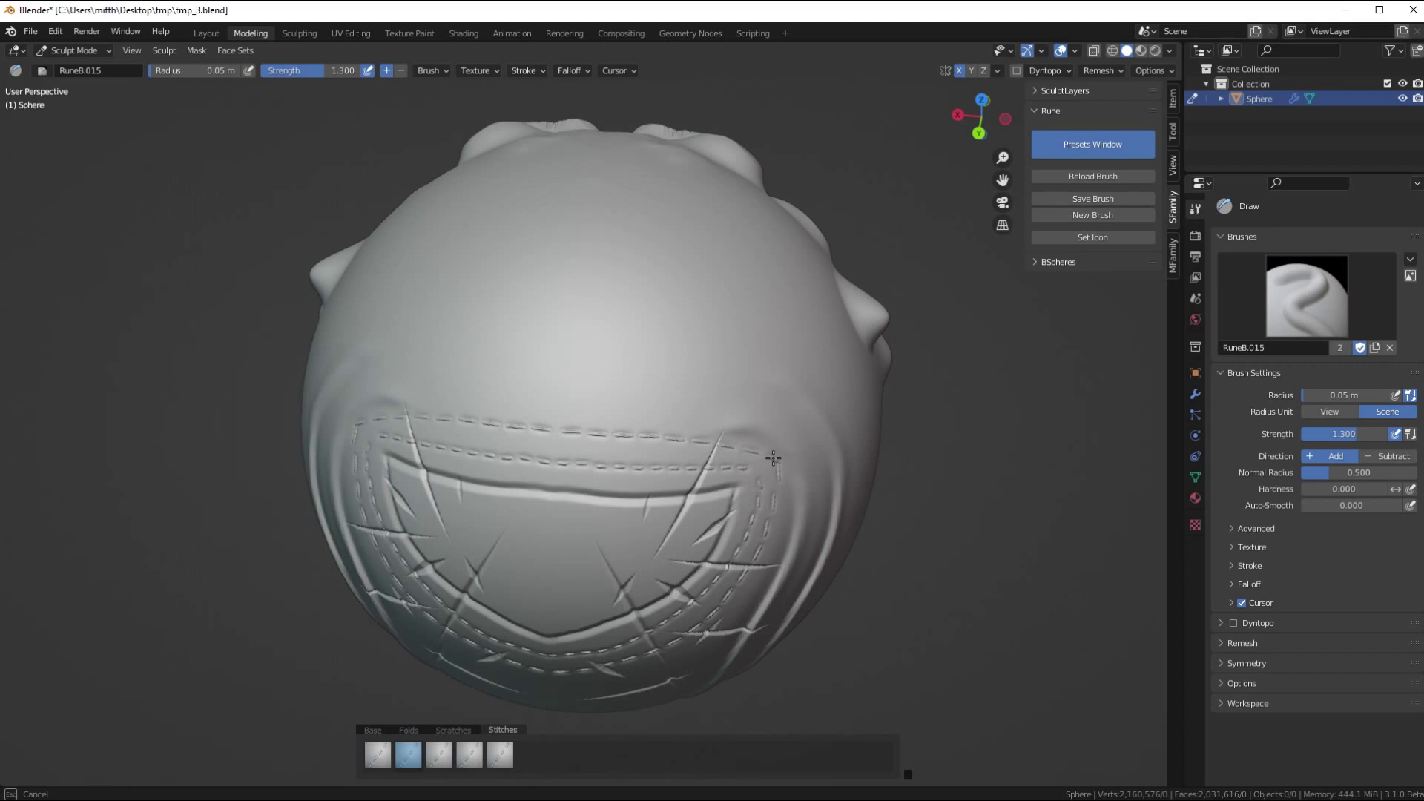
drag(772, 457, 772, 458)
middle_drag(668, 471, 617, 467)
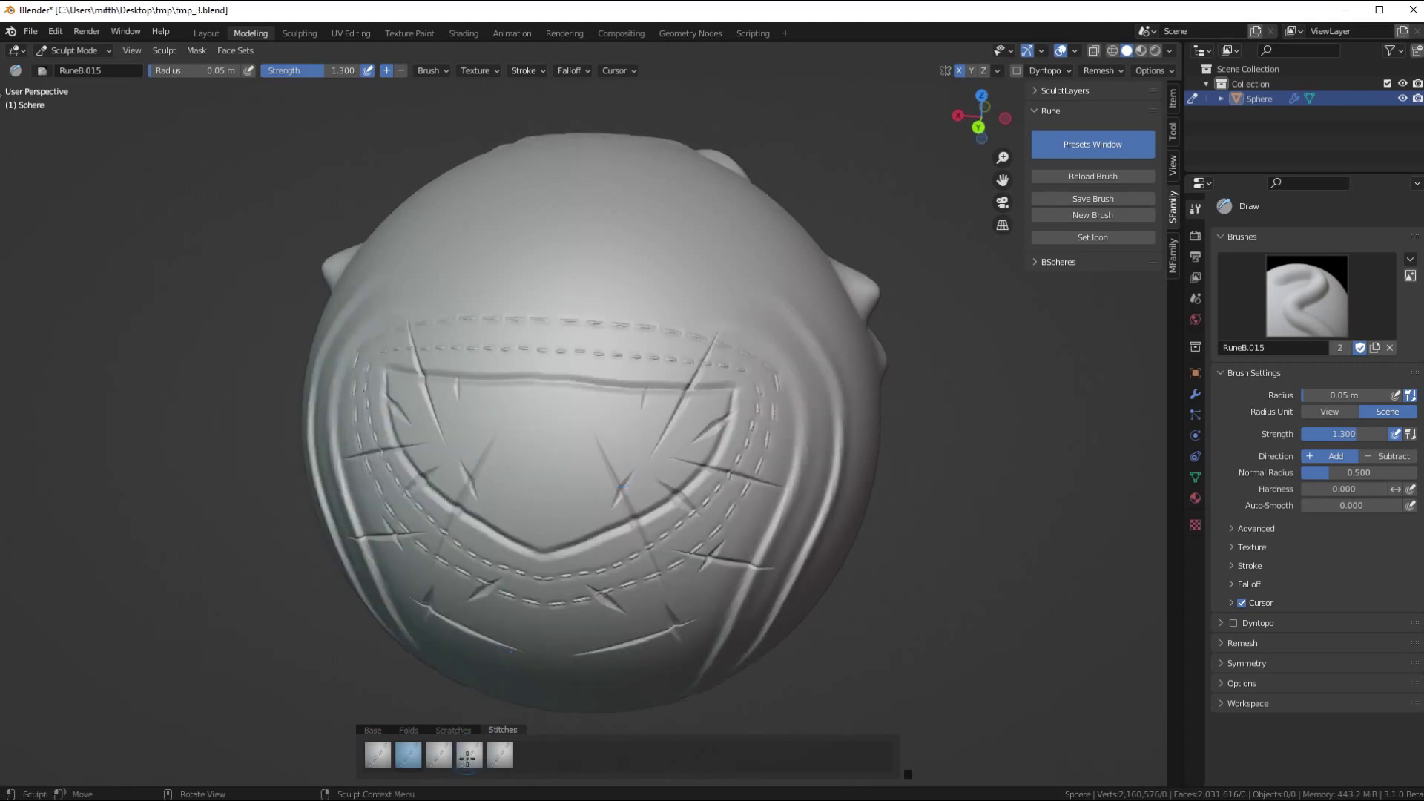
Choose the fourth Stitches preset and sculpt a mirrored stitched arch above the shield, ending at its upper corners.
click(469, 755)
middle_drag(565, 327, 517, 387)
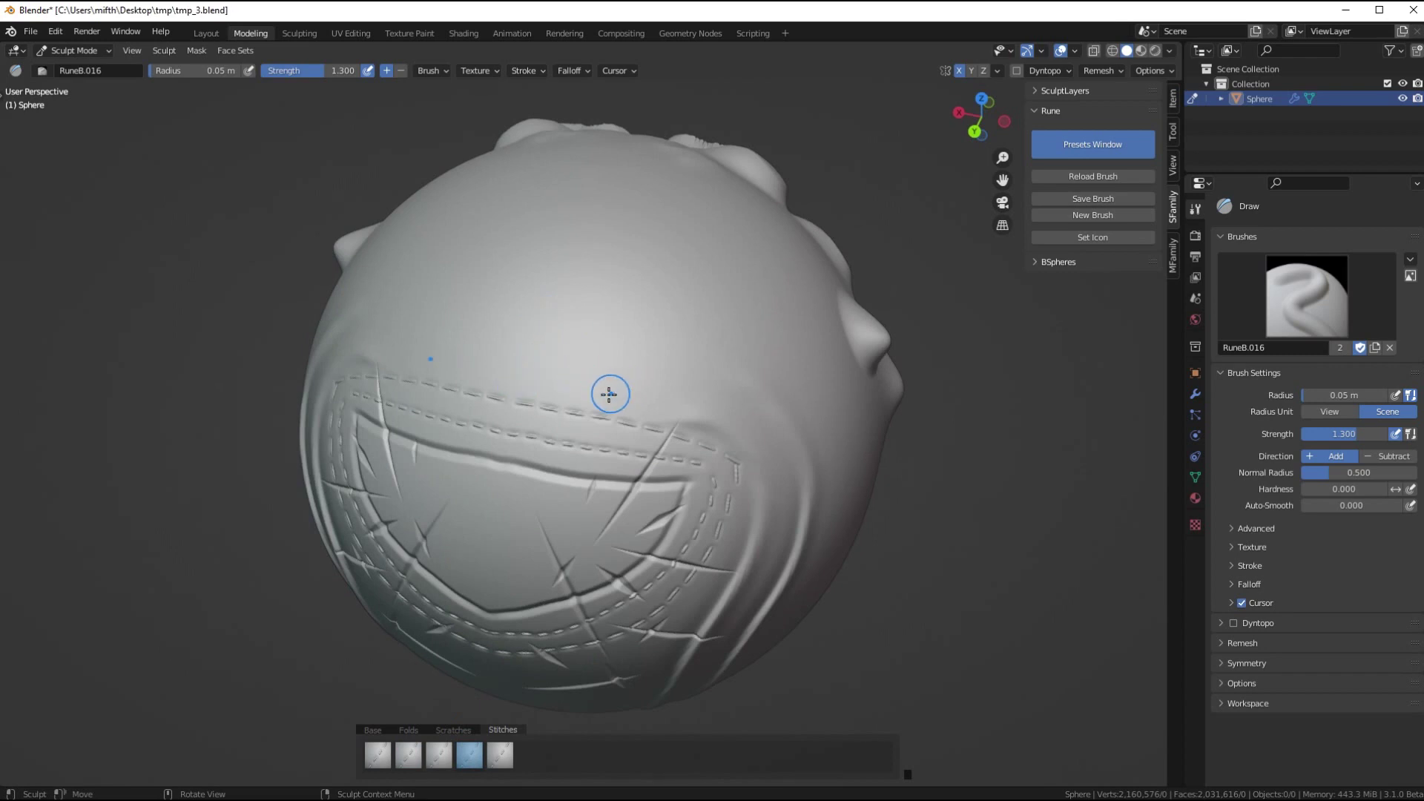
drag(591, 405, 657, 330)
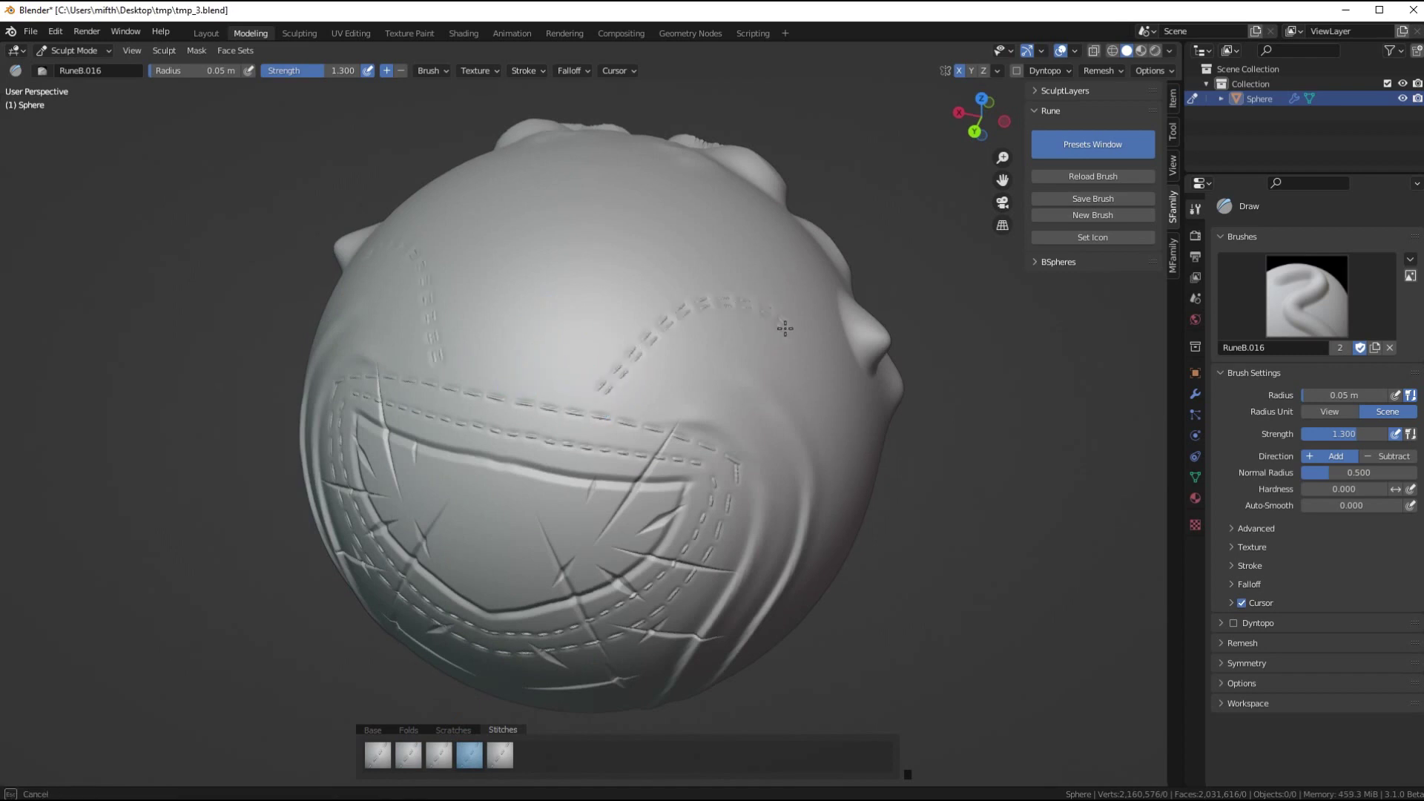
drag(742, 443, 741, 442)
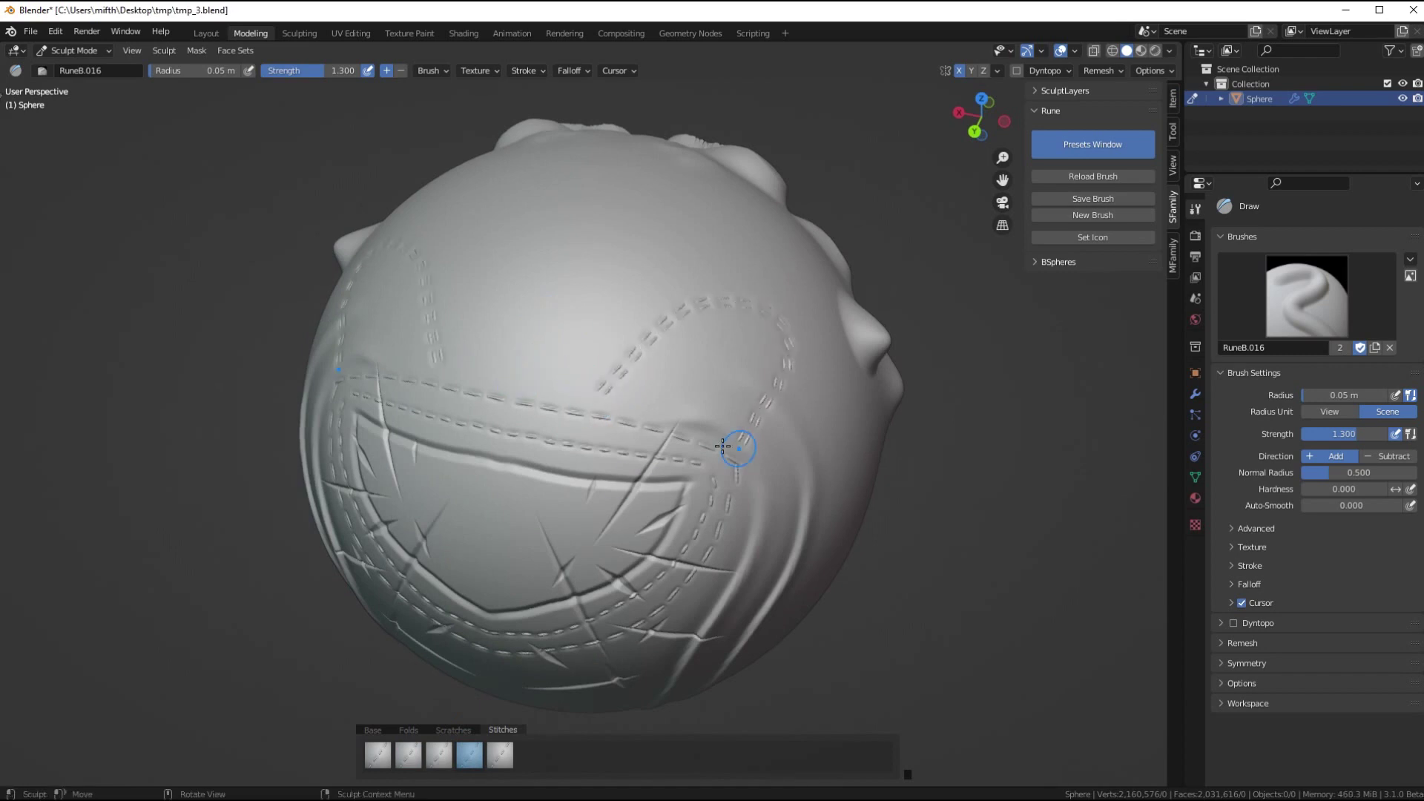
Choose the fifth Stitches preset and sculpt mirrored U-shaped cross-stitch pockets below the shield, joined by a stitched arc.
click(500, 754)
mouse_move(572, 601)
middle_down()
mouse_move(582, 454)
mouse_move(632, 407)
middle_up()
drag(613, 415, 625, 461)
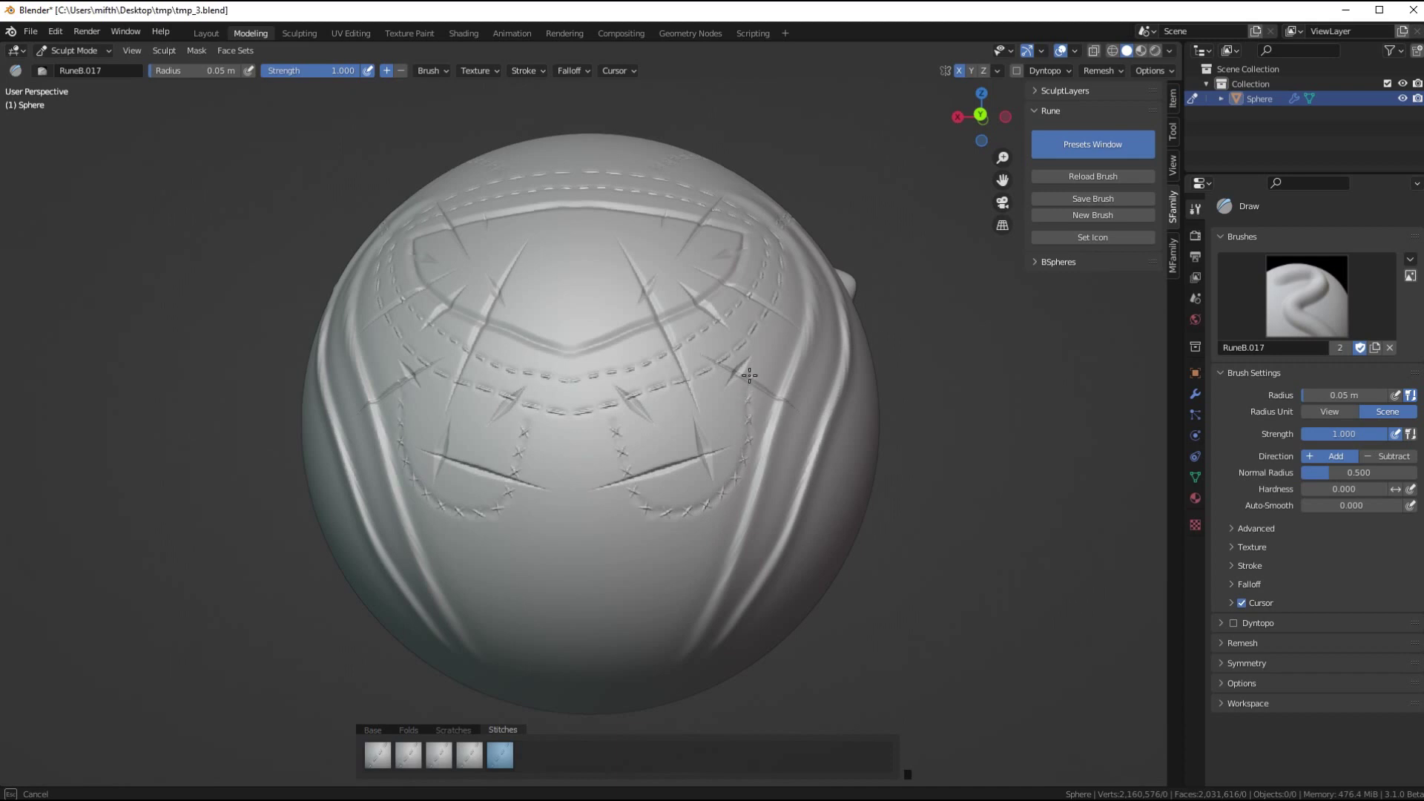
drag(747, 349, 727, 448)
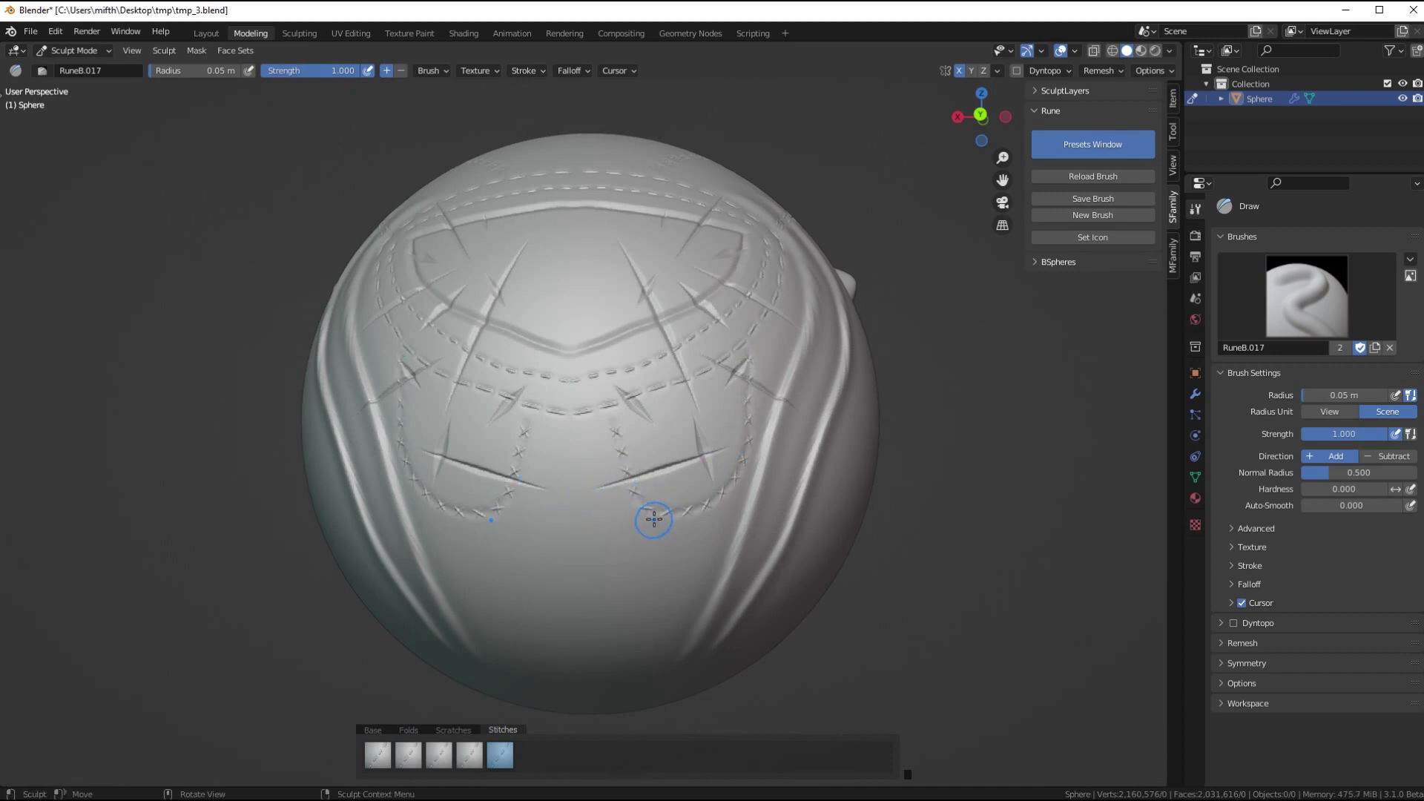
drag(653, 520, 577, 549)
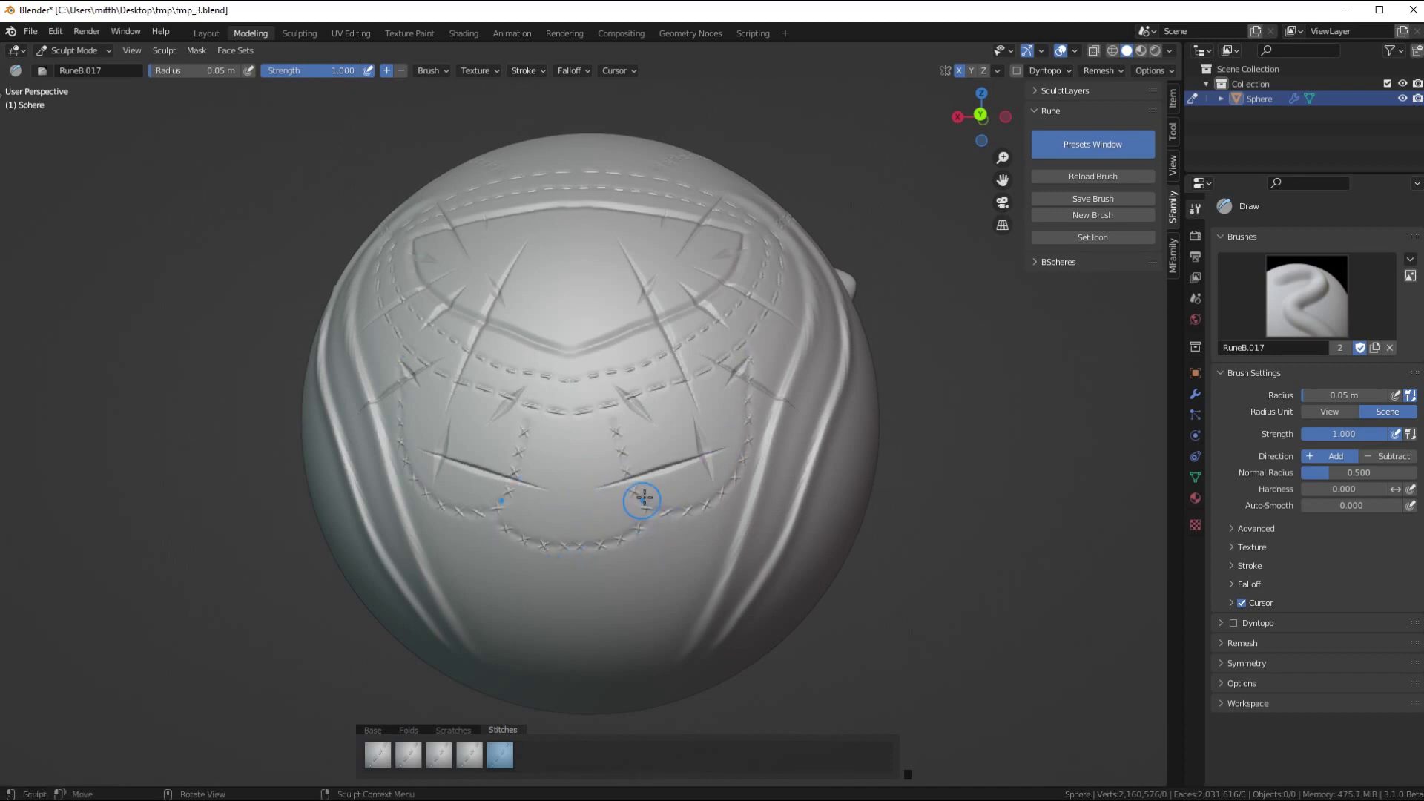
Close the Rune presets window.
mouse_move(642, 501)
middle_down()
mouse_move(603, 508)
mouse_move(668, 492)
mouse_move(648, 512)
mouse_move(694, 522)
middle_up()
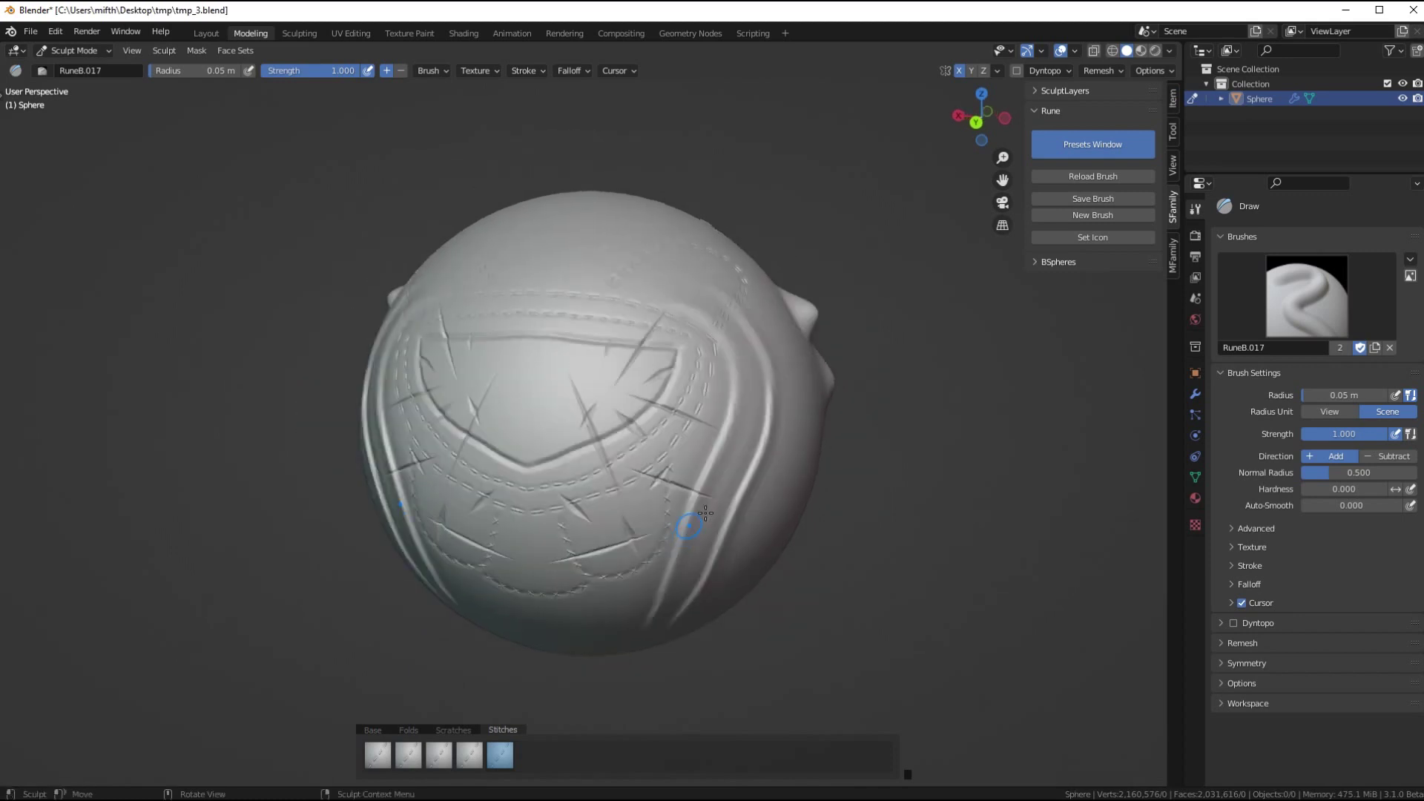
click(1081, 145)
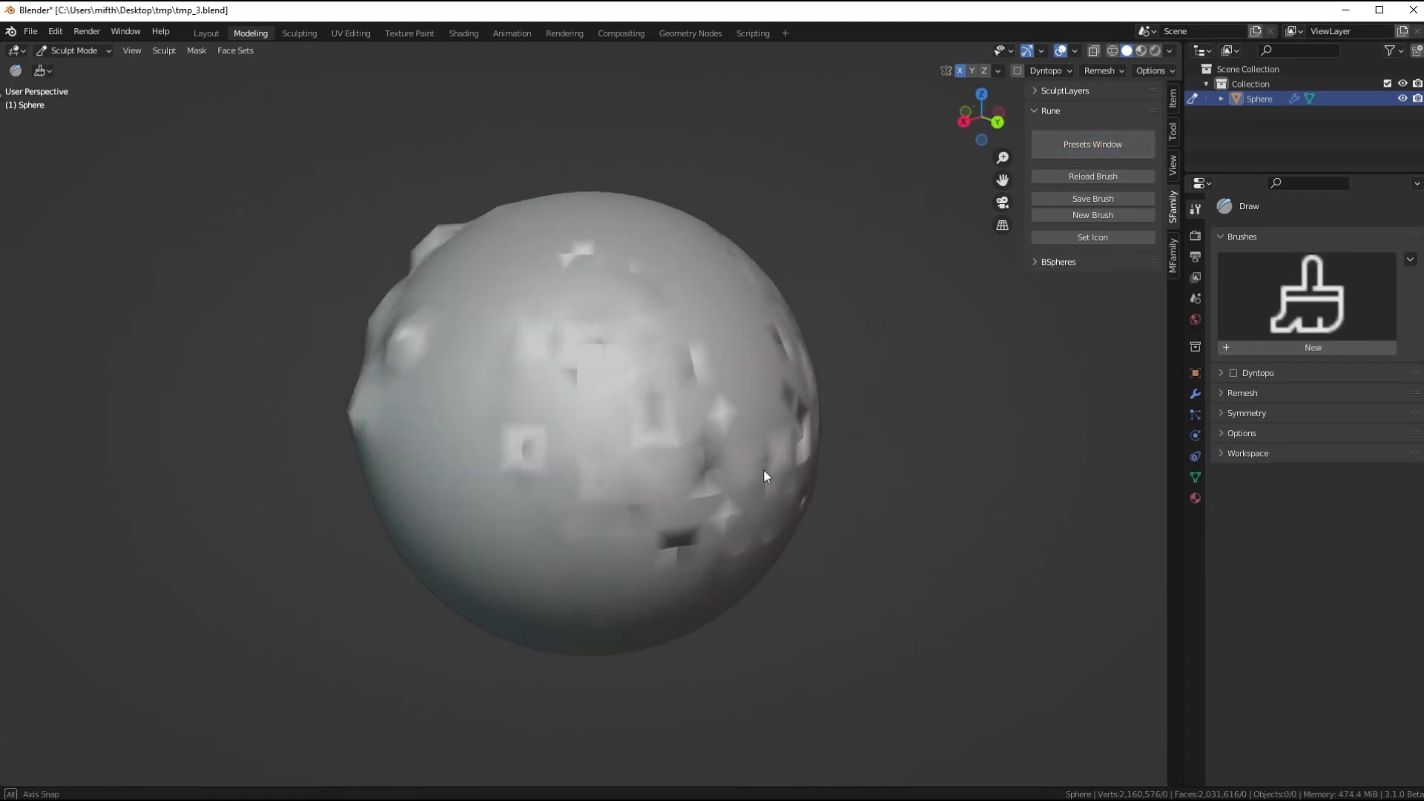